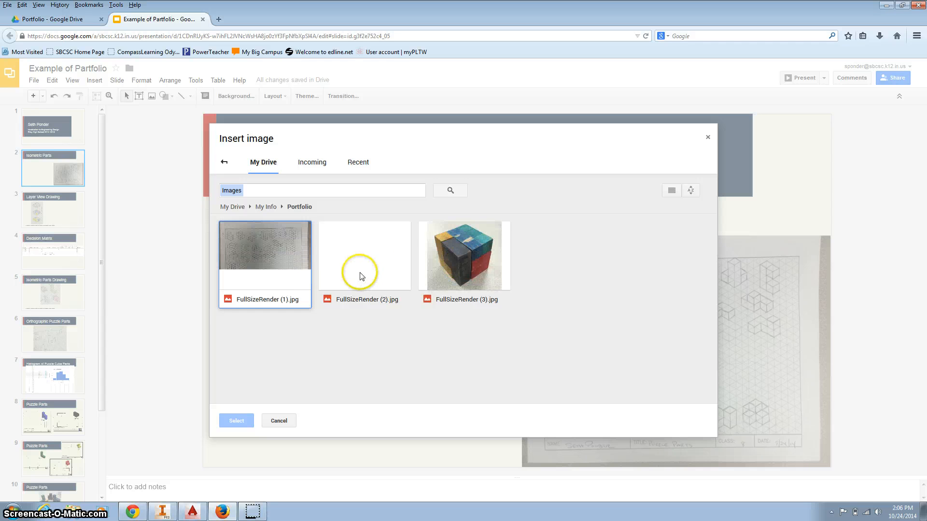
pyautogui.click(263, 254)
pyautogui.click(236, 420)
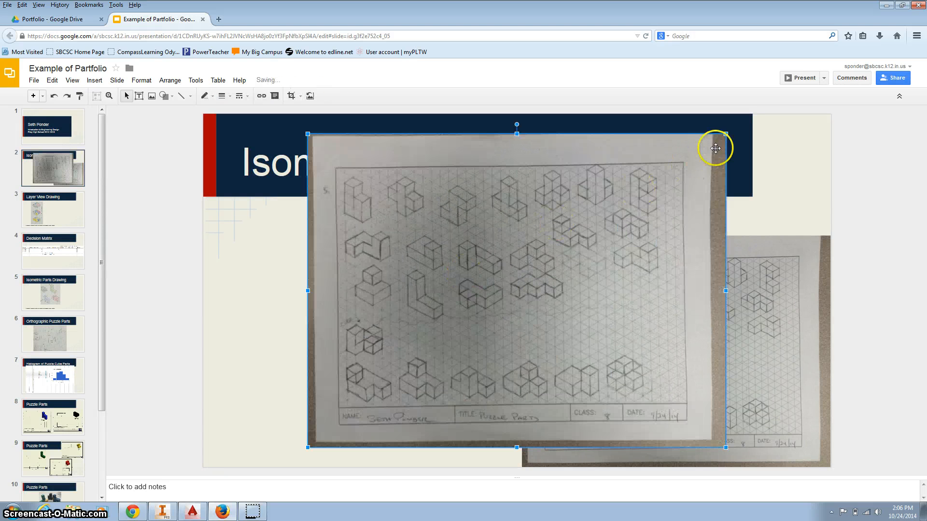
pyautogui.moveTo(727, 135); pyautogui.dragTo(655, 188)
pyautogui.moveTo(537, 226)
pyautogui.mouseDown()
pyautogui.moveTo(476, 245)
pyautogui.moveTo(490, 236)
pyautogui.mouseUp()
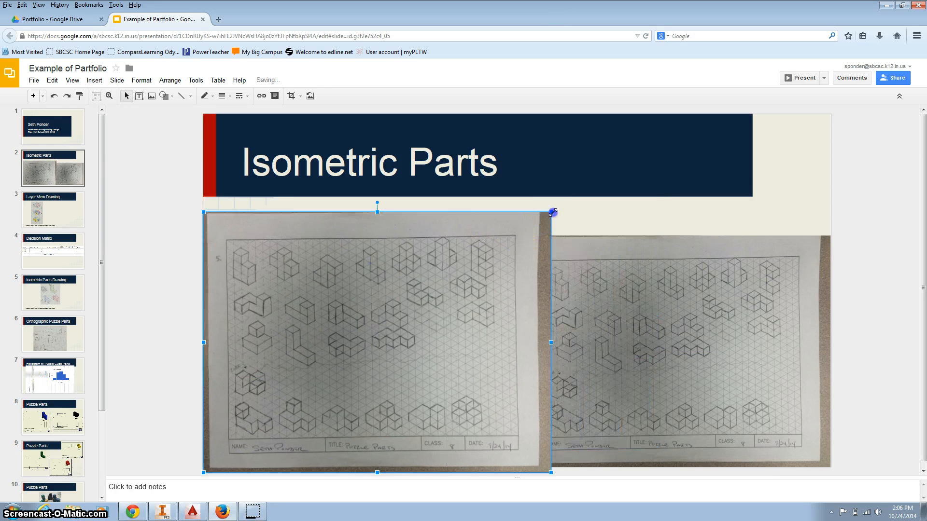
pyautogui.moveTo(551, 213); pyautogui.dragTo(507, 236)
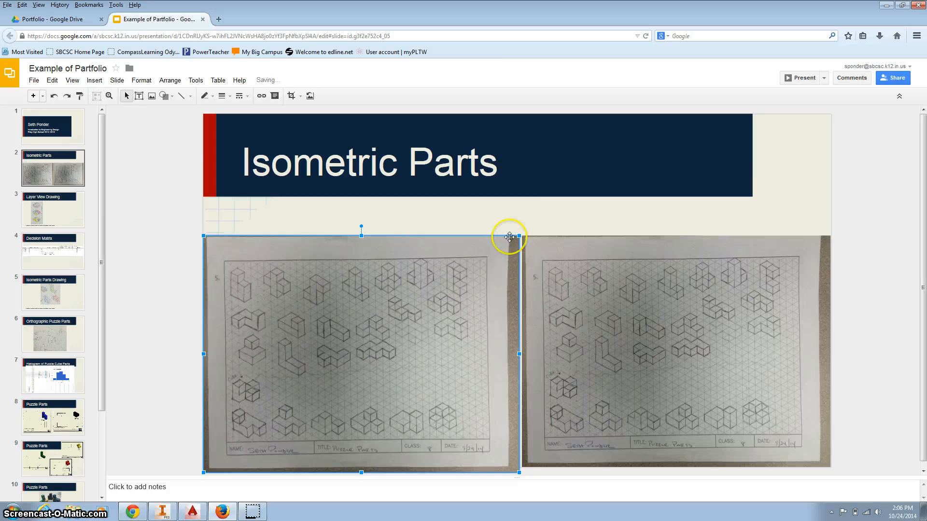
pyautogui.click(548, 216)
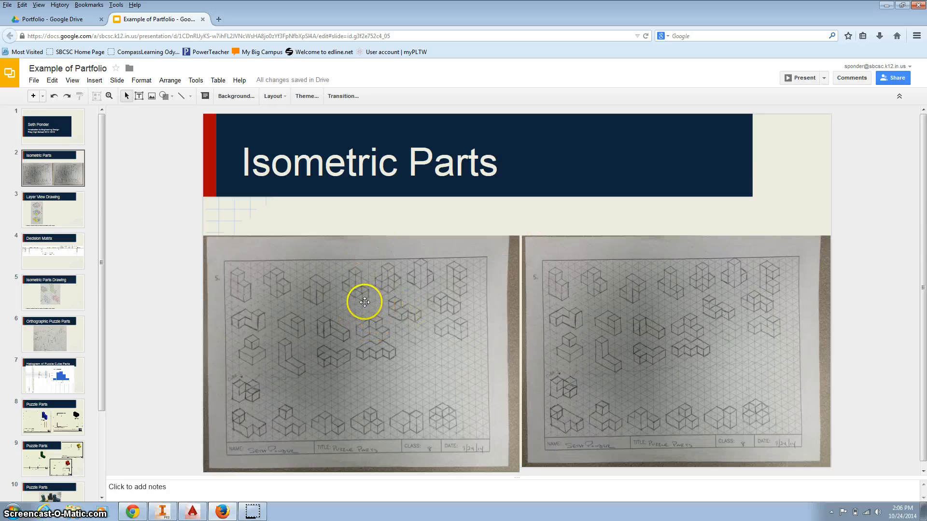
pyautogui.click(429, 299)
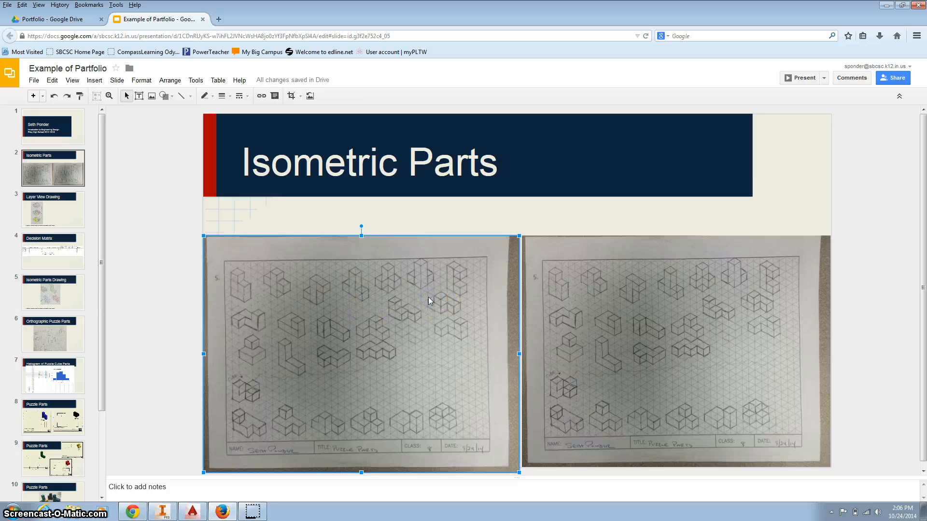
pyautogui.press('Delete')
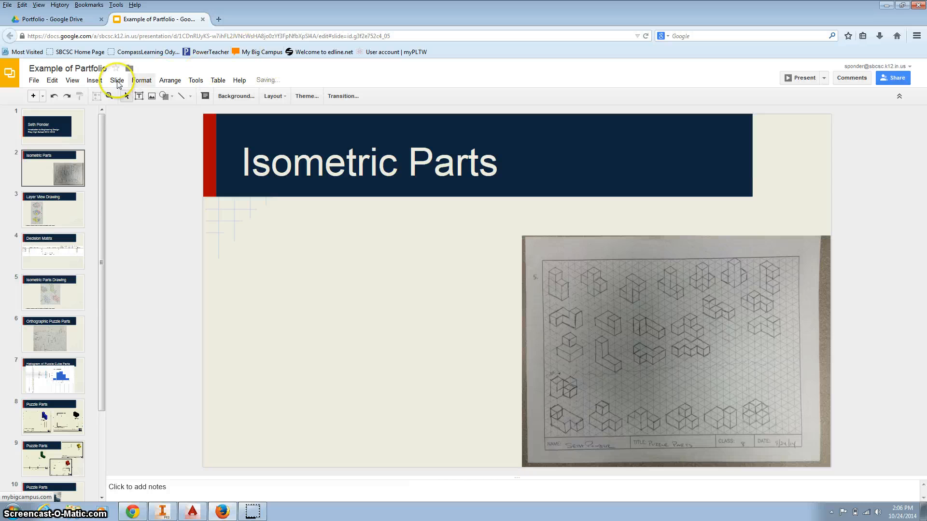
# Insert FullSizeRender (2).jpg from Google Drive on the Isometric Parts slide, scaled down to fit beside the existing drawing below the title
pyautogui.click(94, 80)
pyautogui.click(103, 127)
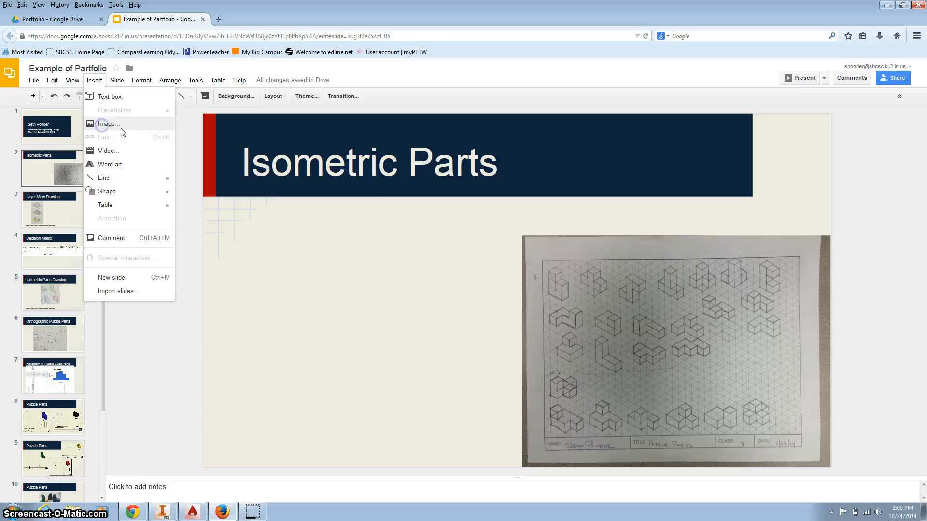
pyautogui.click(361, 250)
pyautogui.doubleClick(360, 248)
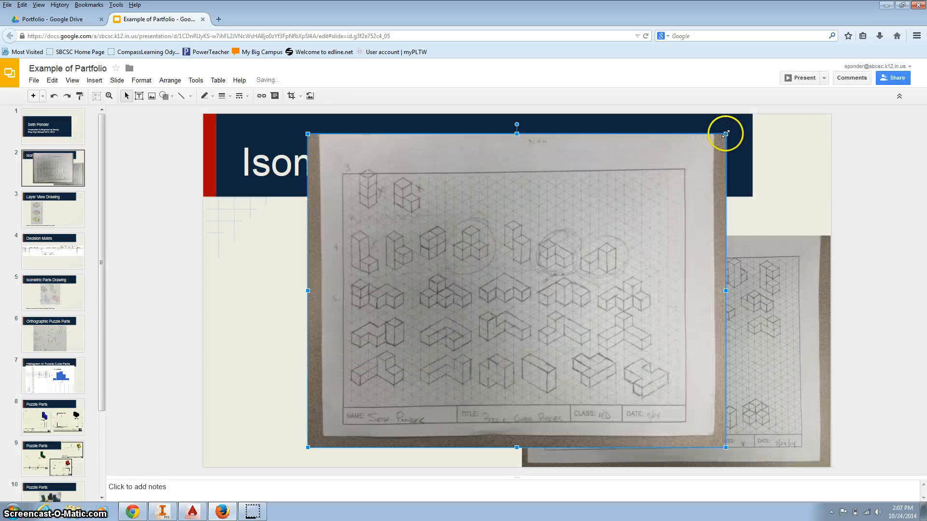
pyautogui.moveTo(618, 200); pyautogui.dragTo(626, 197)
pyautogui.moveTo(593, 230); pyautogui.dragTo(483, 251)
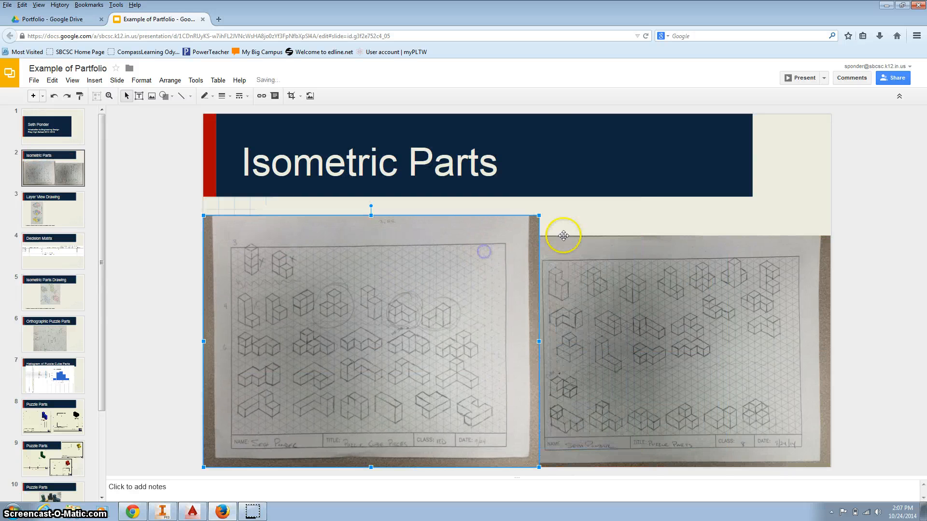
pyautogui.moveTo(537, 215); pyautogui.dragTo(524, 226)
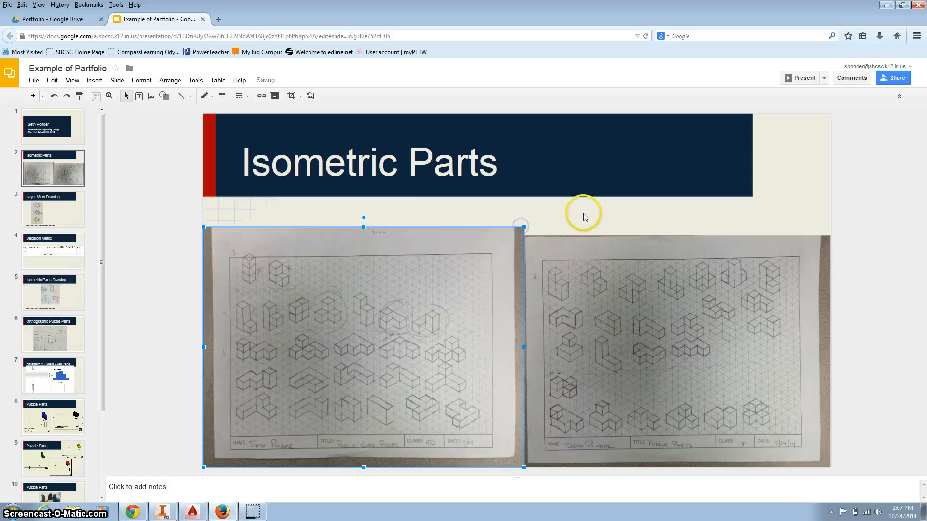
pyautogui.click(583, 213)
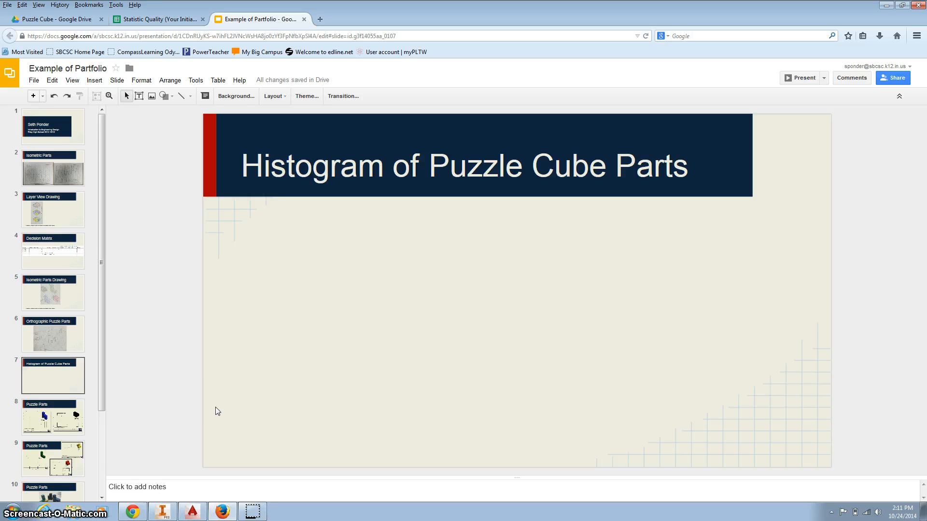
# Switch to Paint and paste a full-screen capture of the Statistic Quality spreadsheet into a blank picture
pyautogui.click(139, 21)
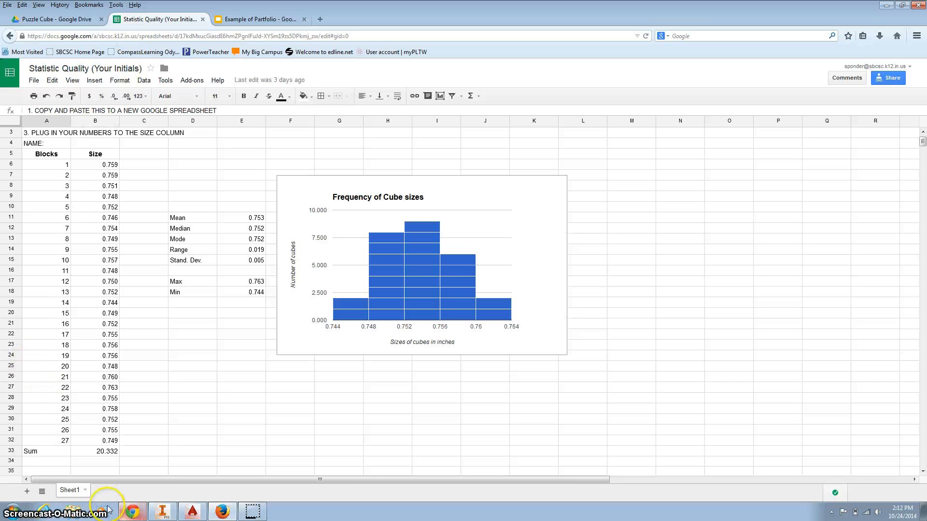
pyautogui.click(13, 513)
pyautogui.write('paint')
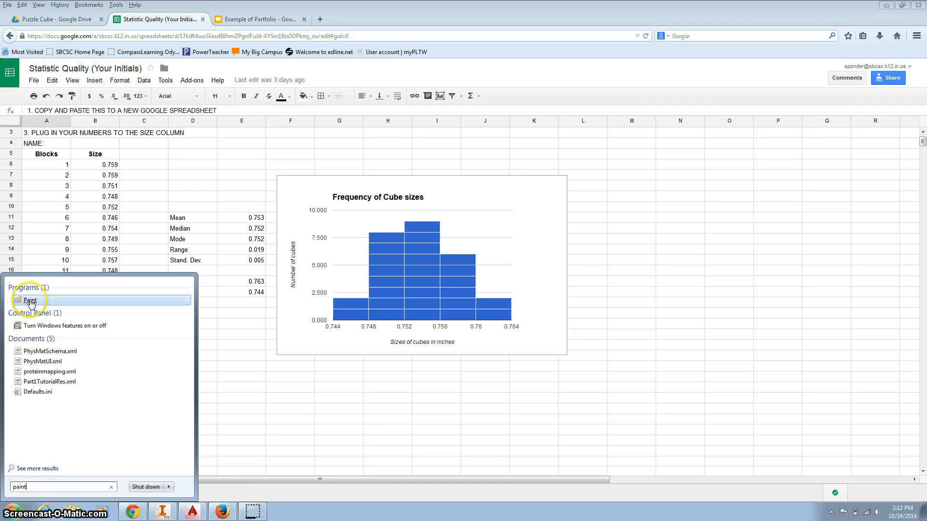
pyautogui.click(29, 301)
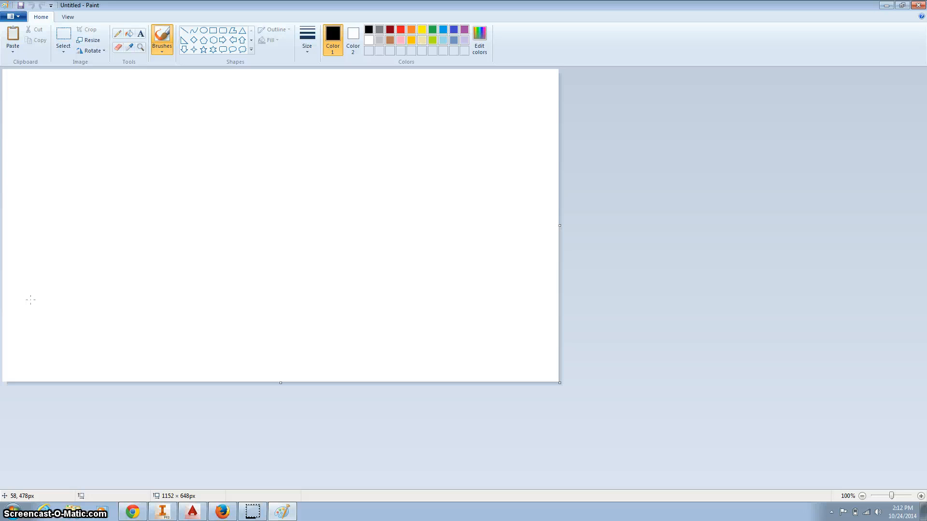
pyautogui.hotkey('ctrl', 'v')
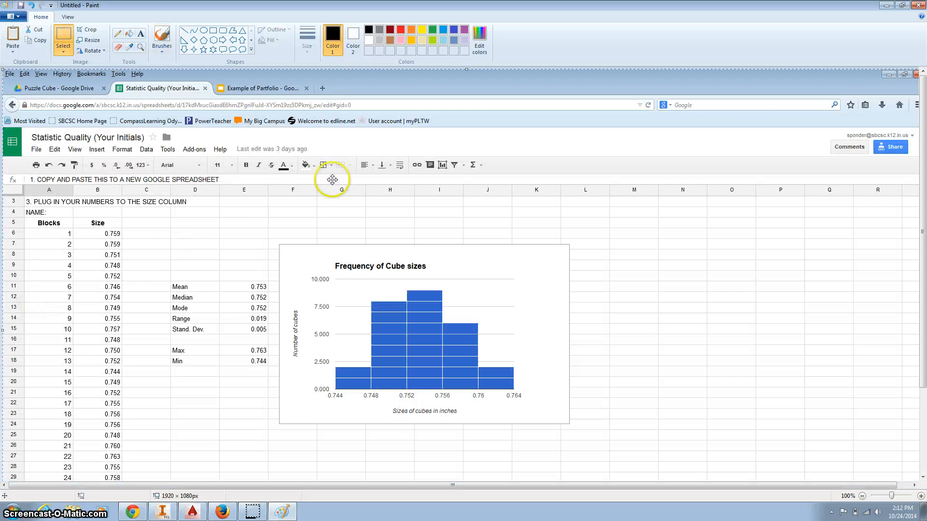
# Crop the pasted capture to about 1146 × 664 px, from the NAME row through the Sum row, including the histogram
pyautogui.scroll(-3, 318, 185)
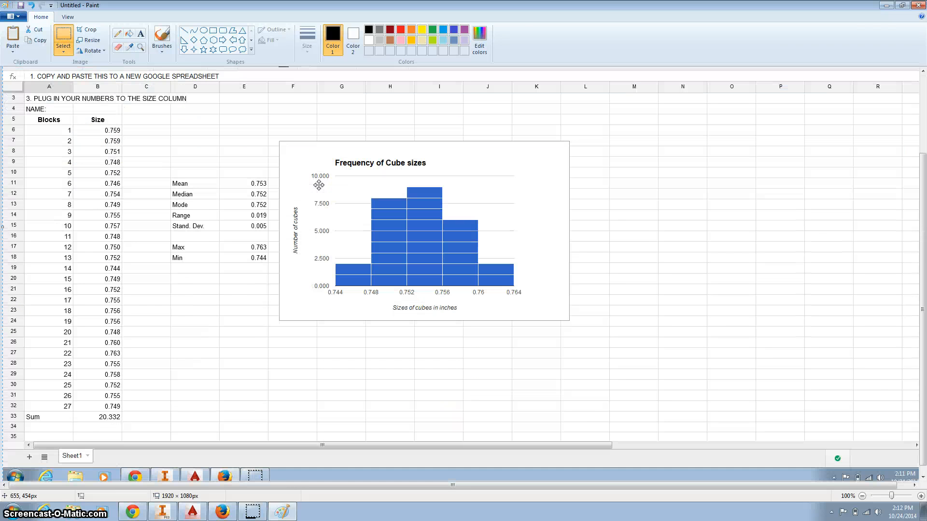
pyautogui.click(65, 37)
pyautogui.moveTo(25, 105); pyautogui.dragTo(576, 424)
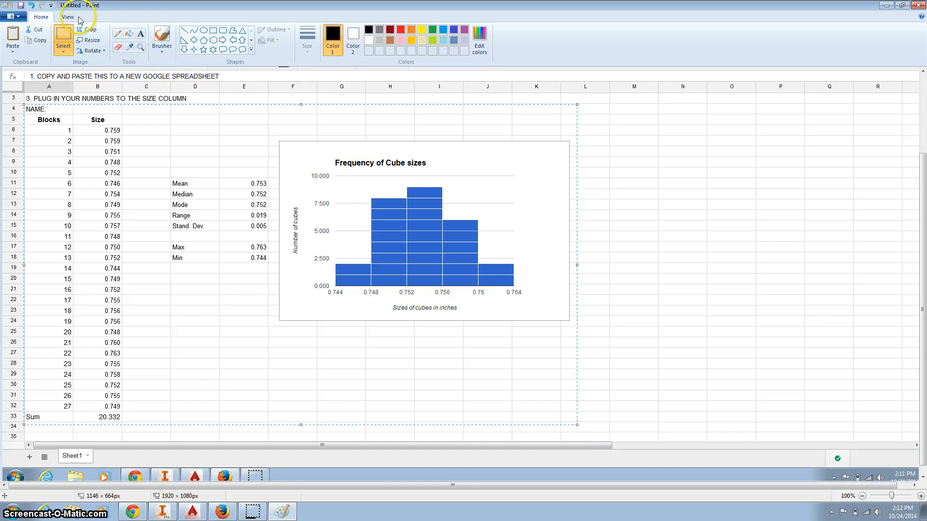
pyautogui.click(87, 32)
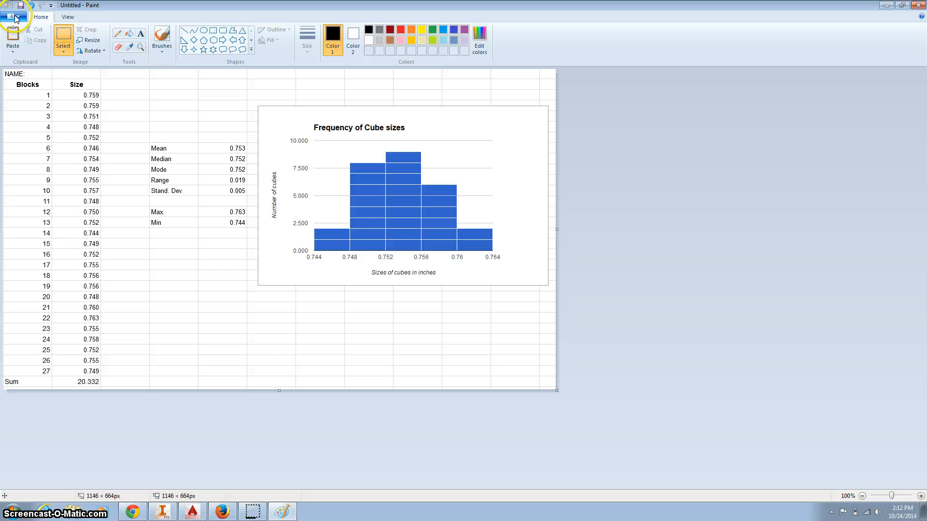
# Save the cropped picture to the Desktop as a PNG file named stats
pyautogui.click(16, 18)
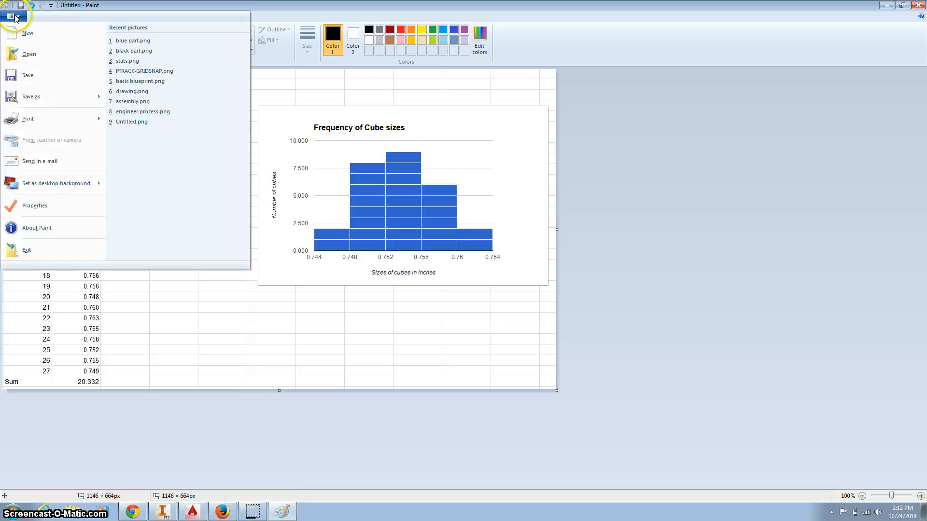
pyautogui.click(27, 96)
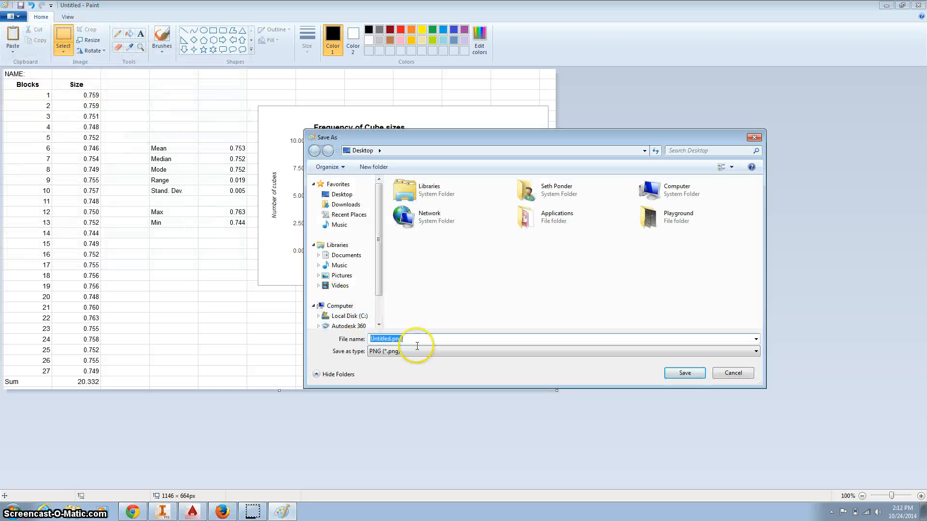
pyautogui.click(420, 352)
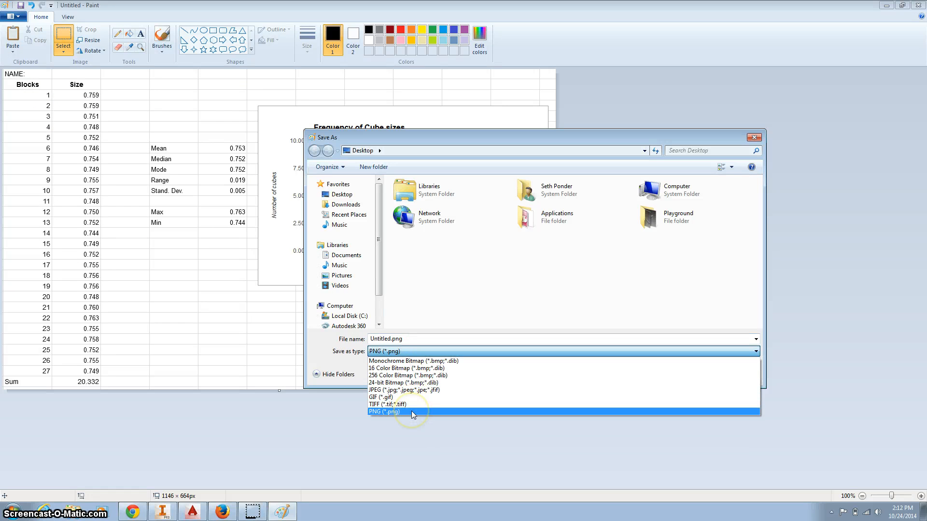
pyautogui.click(413, 412)
pyautogui.click(420, 340)
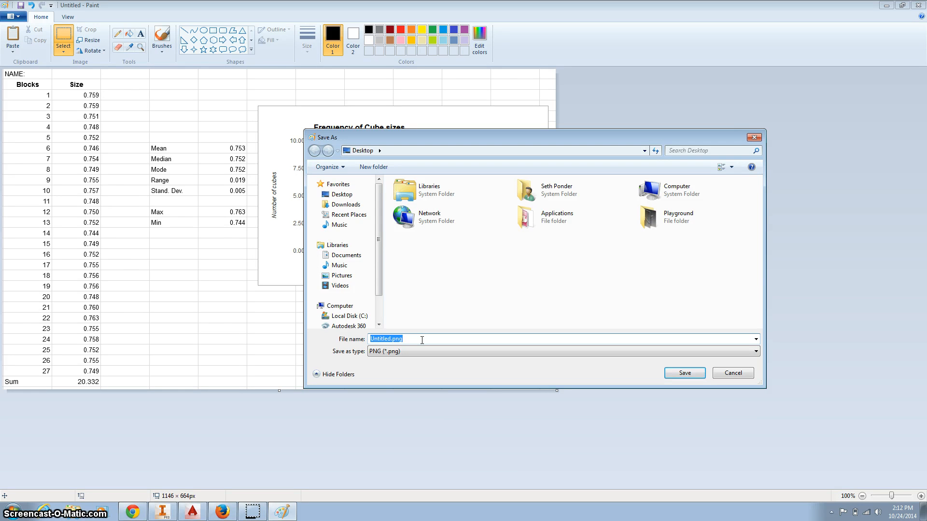
pyautogui.write('stats')
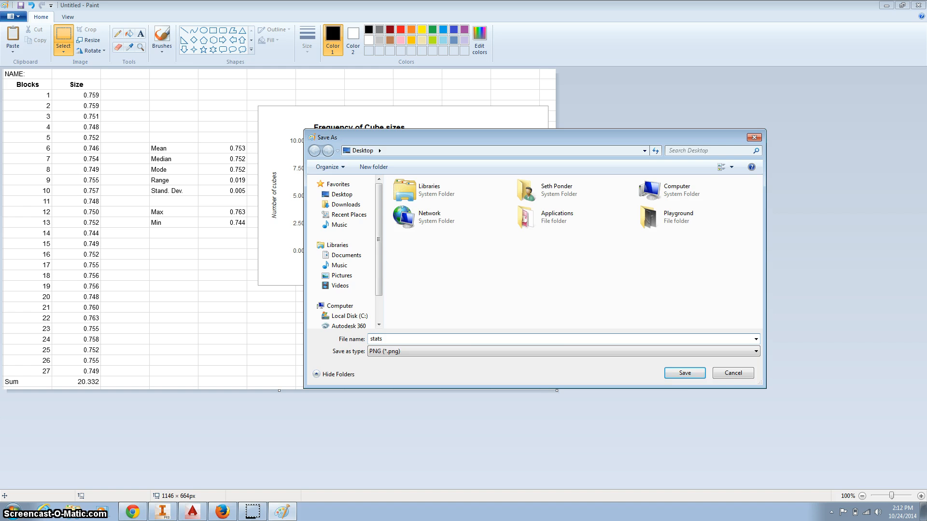
pyautogui.click(685, 373)
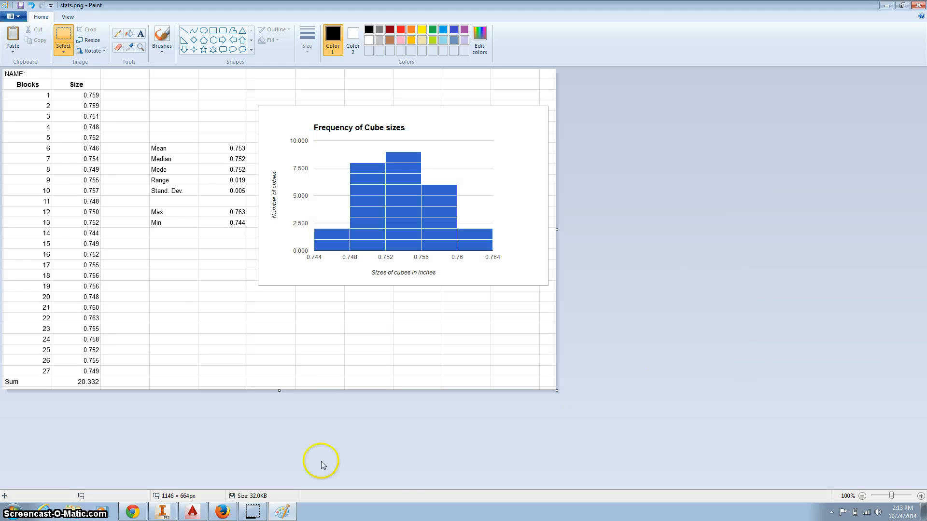
# Switch back to the Example of Partfolio presentation in Firefox and upload stats.png from the Desktop onto the Histogram of Puzzle Cube Parts slide
pyautogui.click(223, 513)
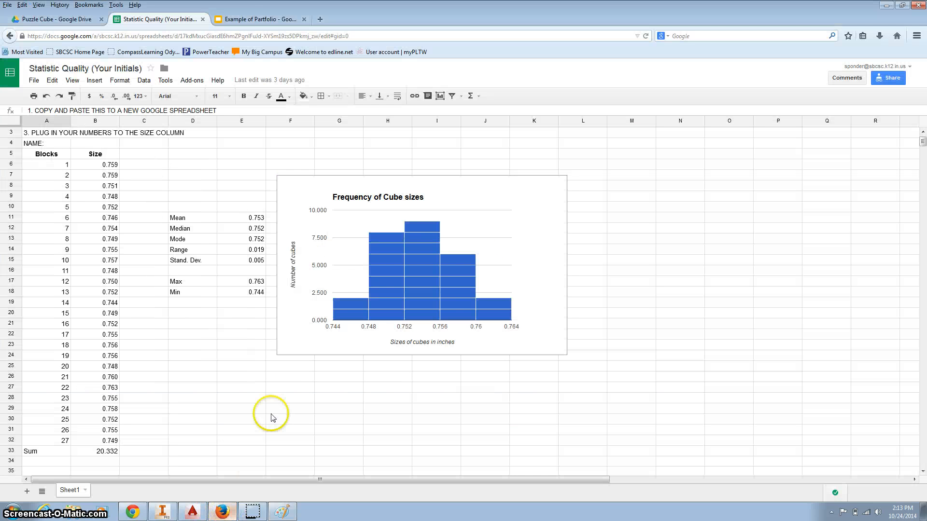
pyautogui.click(269, 21)
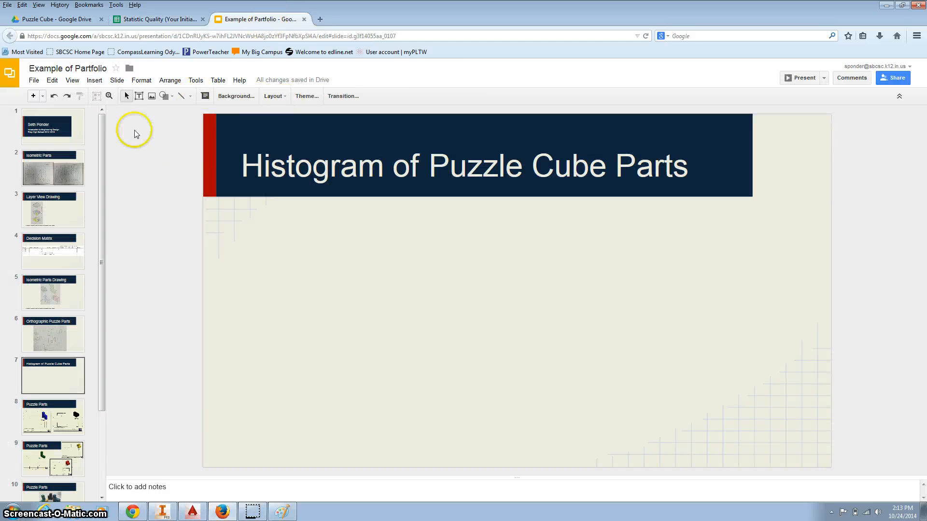
pyautogui.click(95, 80)
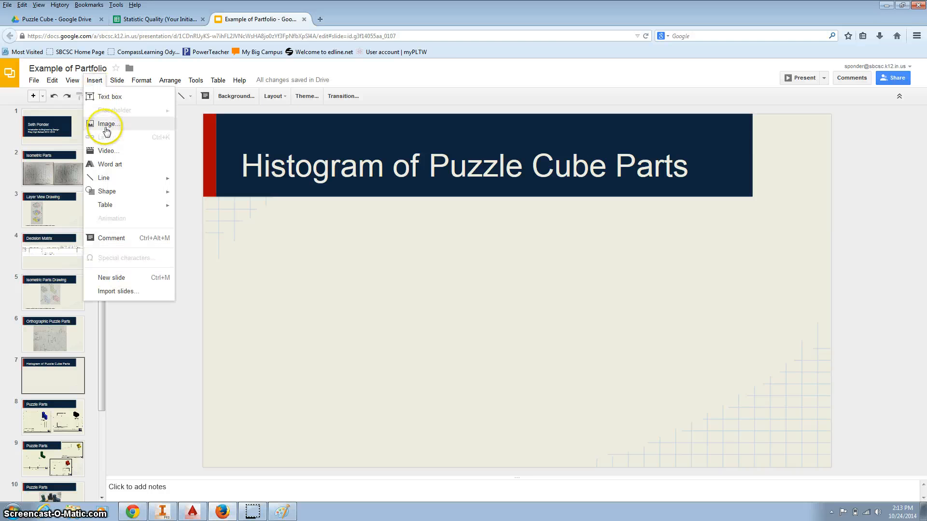
pyautogui.click(106, 127)
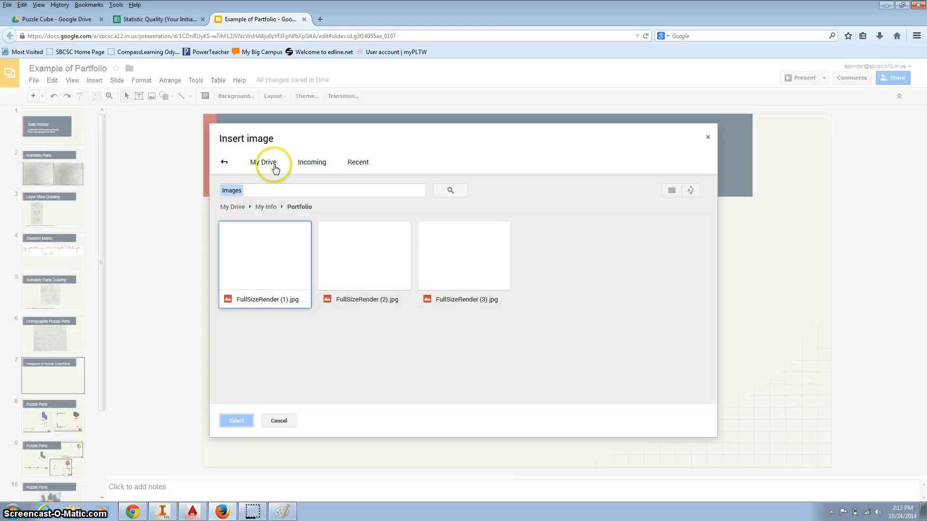
pyautogui.click(224, 162)
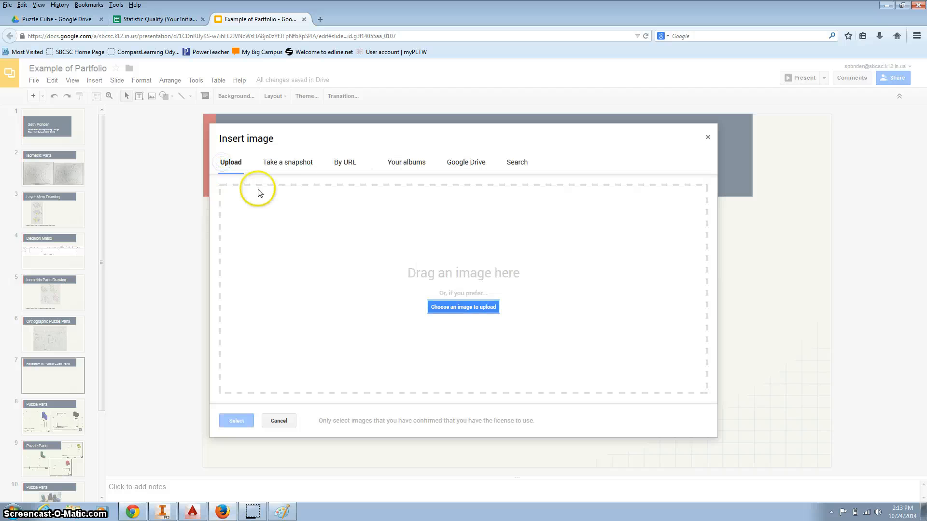
pyautogui.click(444, 311)
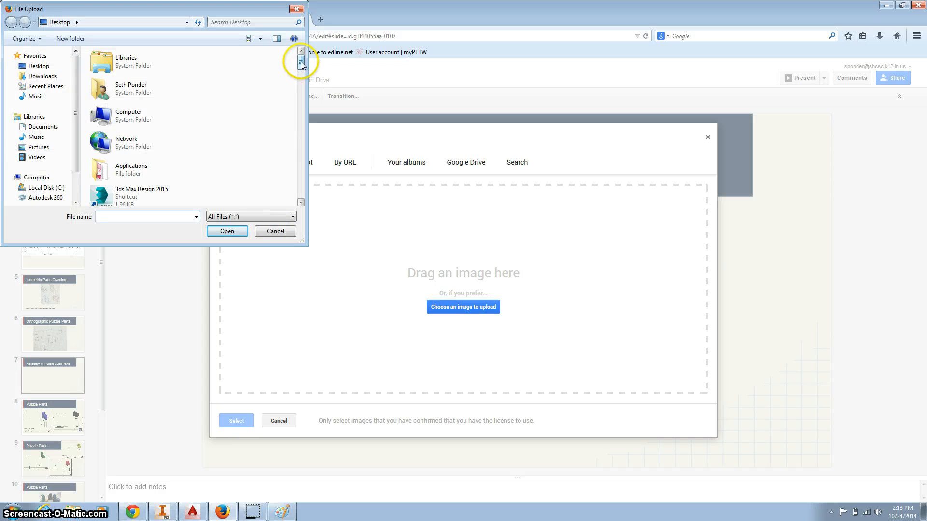
pyautogui.moveTo(300, 63); pyautogui.dragTo(302, 188)
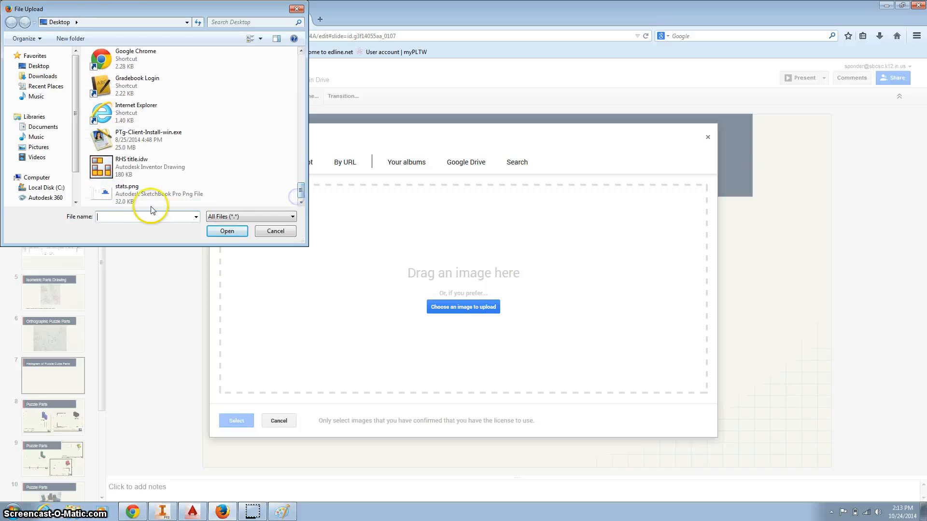
pyautogui.click(137, 198)
pyautogui.click(226, 231)
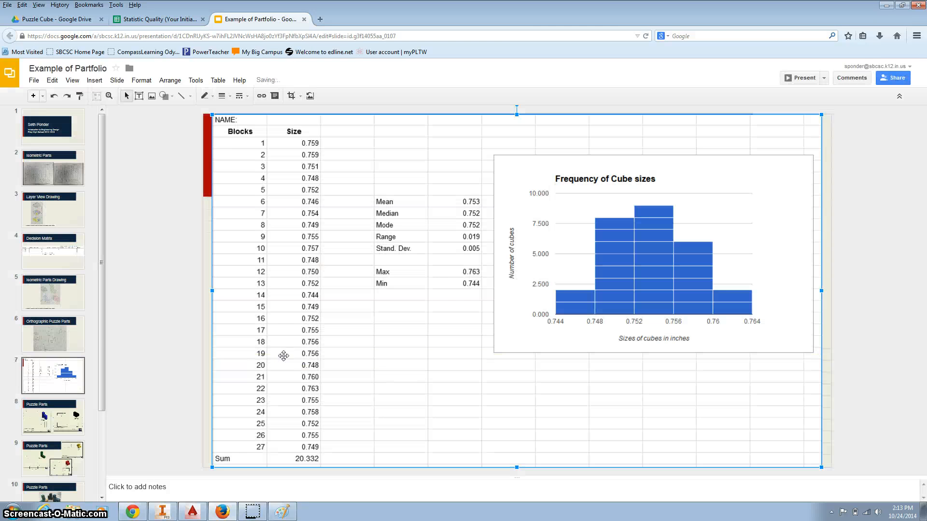
# Scale down the inserted statistics image and center it below the slide title
pyautogui.moveTo(211, 115); pyautogui.dragTo(357, 236)
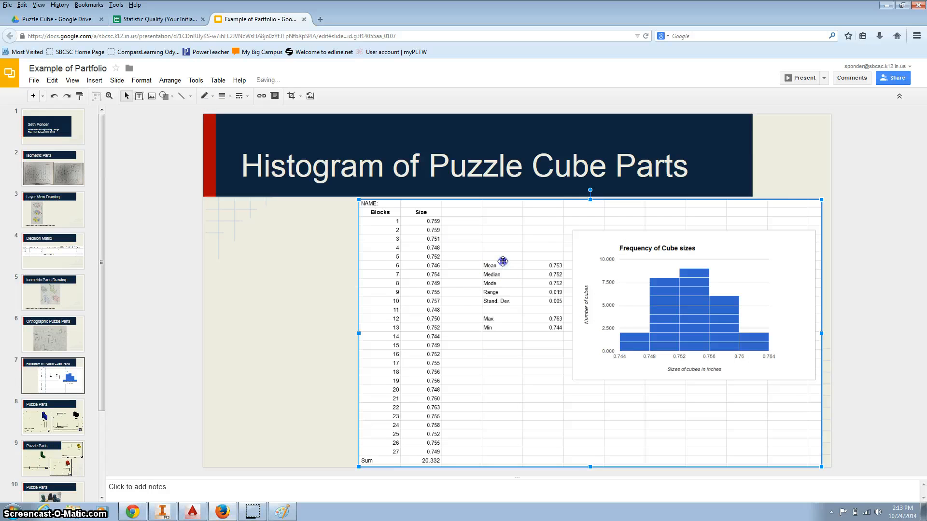
pyautogui.moveTo(502, 260); pyautogui.dragTo(430, 257)
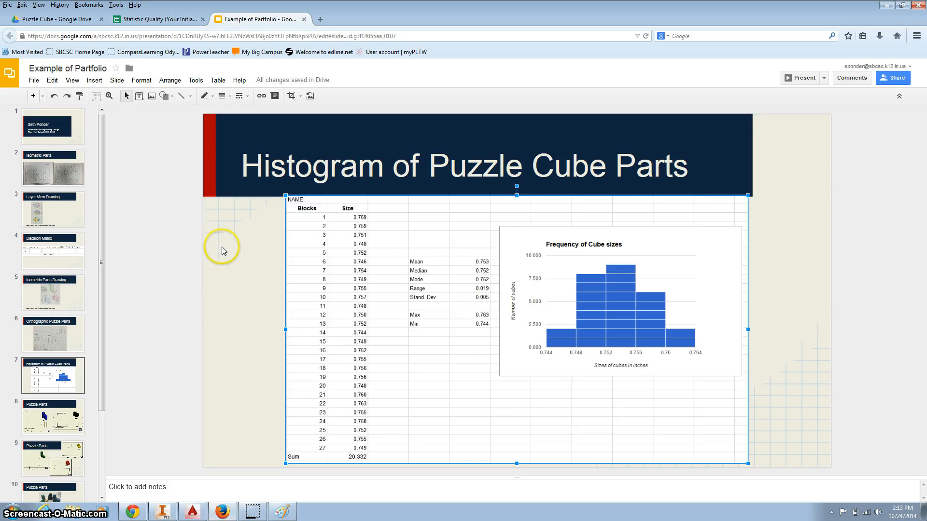
pyautogui.click(154, 241)
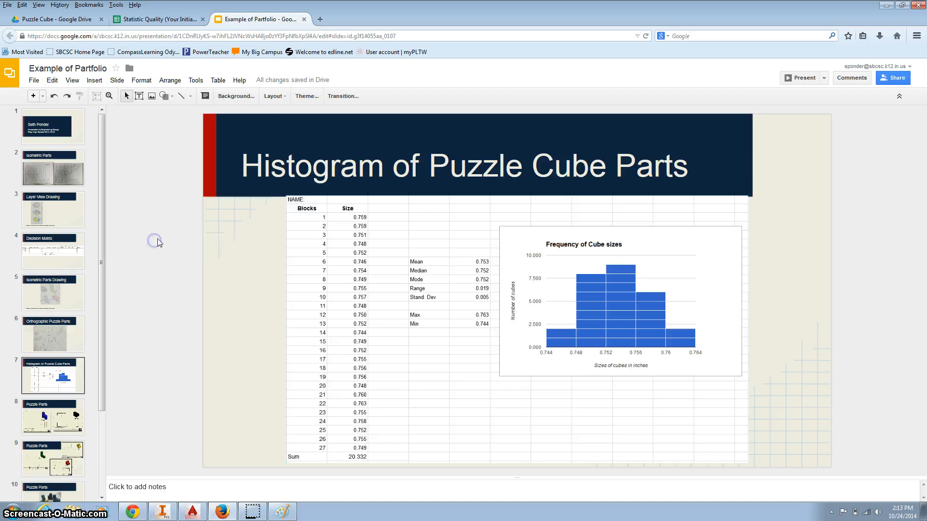
pyautogui.click(185, 218)
pyautogui.click(201, 406)
pyautogui.click(252, 511)
pyautogui.click(392, 312)
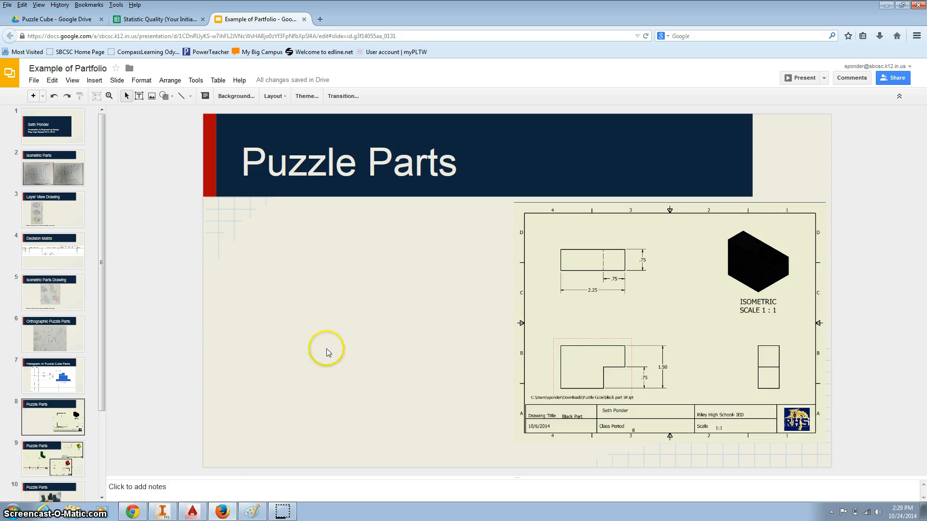
# Switch to Autodesk Inventor, enlarge the Blue part SP.idw drawing sheet, and capture the whole screen to the clipboard
pyautogui.click(163, 511)
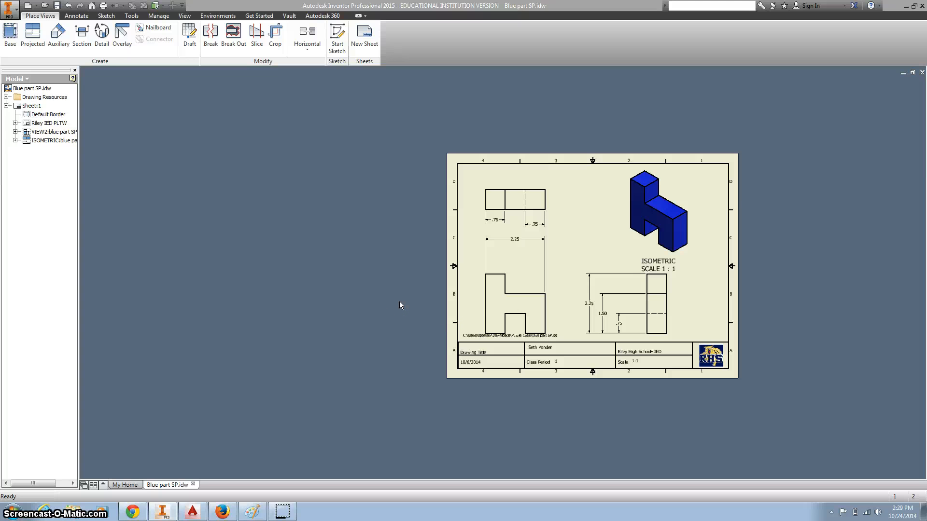
pyautogui.scroll(-3, 400, 305)
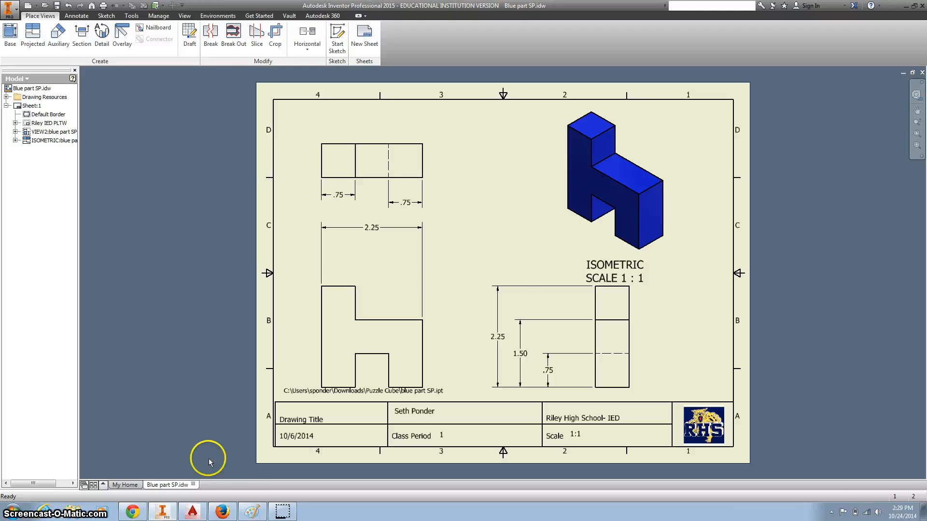
# Switch to Paint, finding the program by searching the computer for "paint" and launching it
pyautogui.click(247, 509)
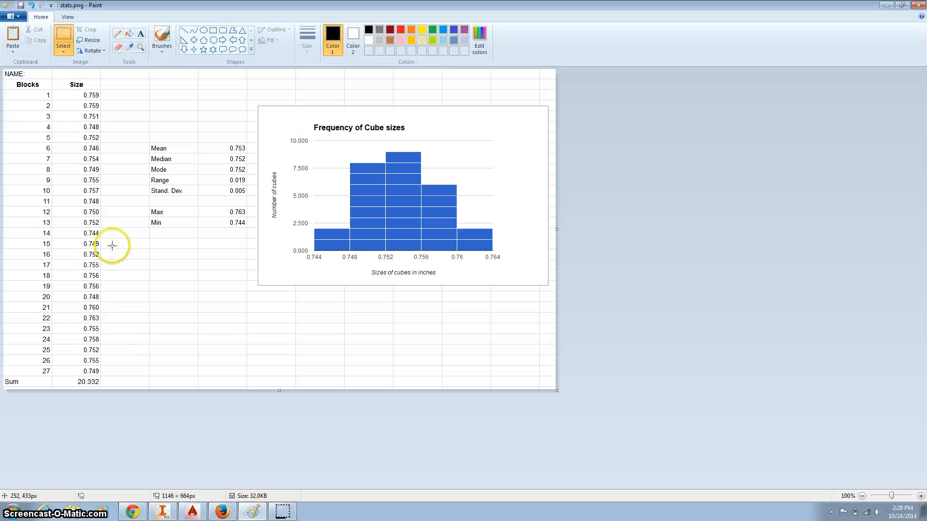
pyautogui.click(14, 513)
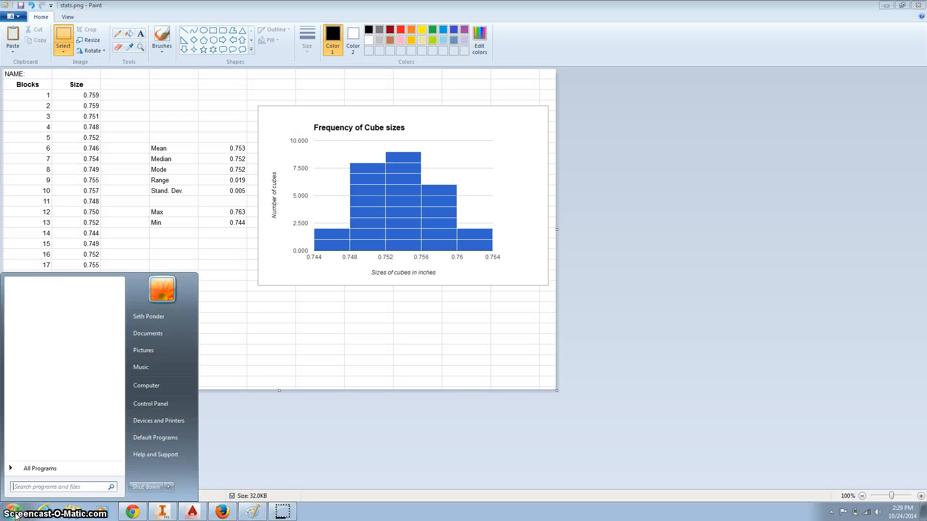
pyautogui.write('ap')
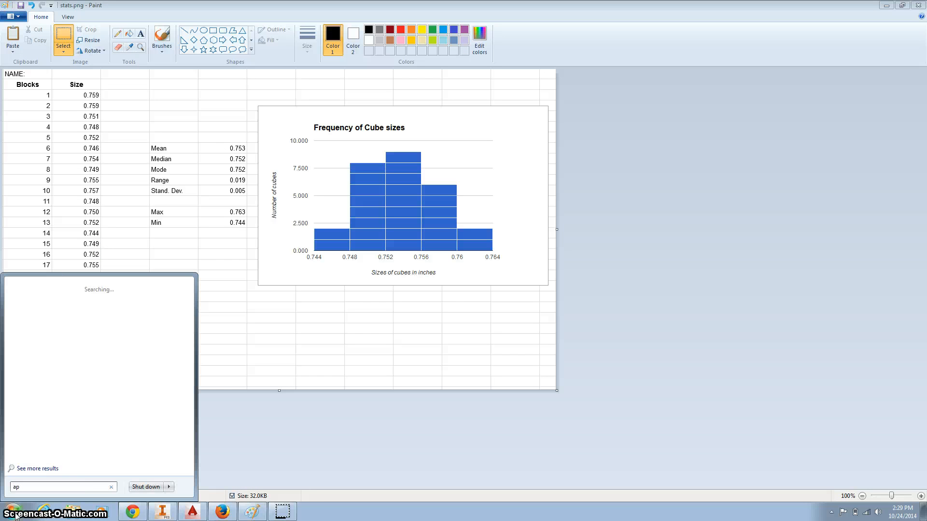
pyautogui.press('BackSpace')
pyautogui.press('BackSpace')
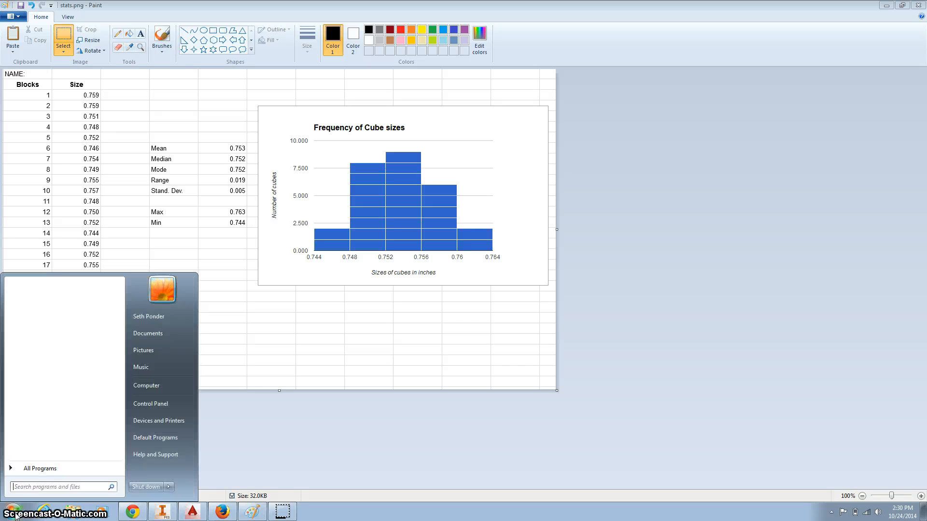
pyautogui.write('paint')
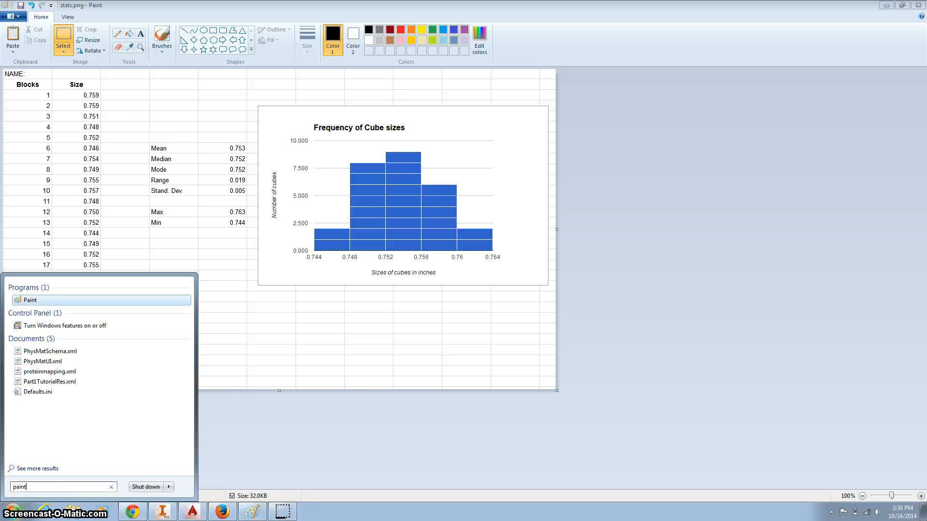
pyautogui.press('Return')
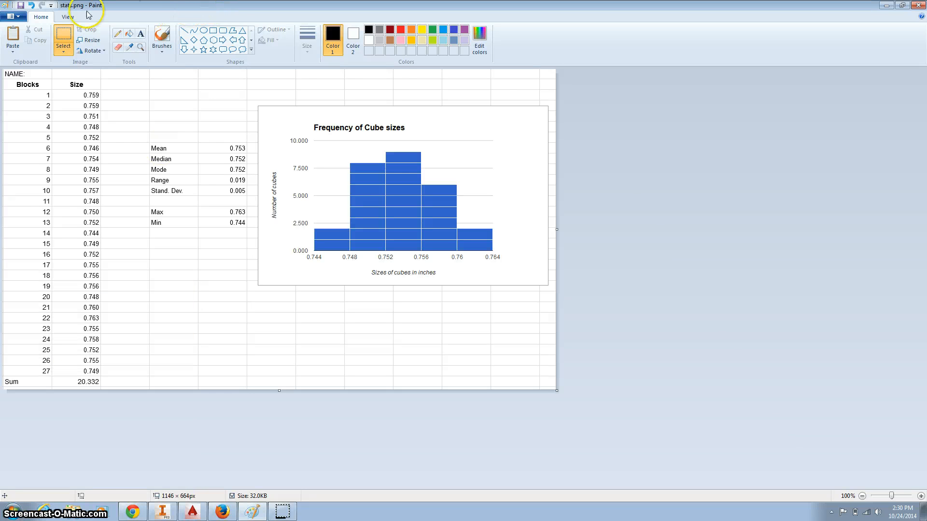
# Start a new blank picture and paste the captured Inventor screen into it
pyautogui.click(15, 17)
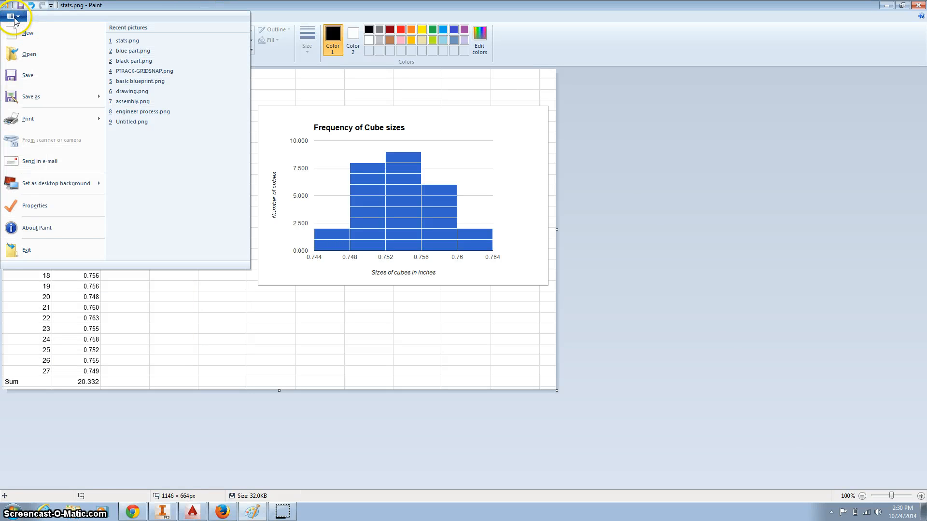
pyautogui.click(15, 39)
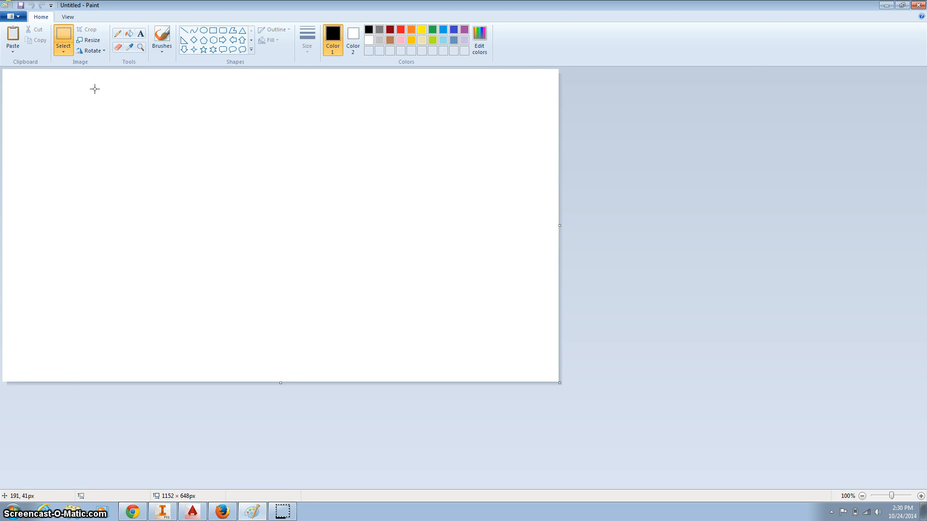
pyautogui.hotkey('ctrl', 'v')
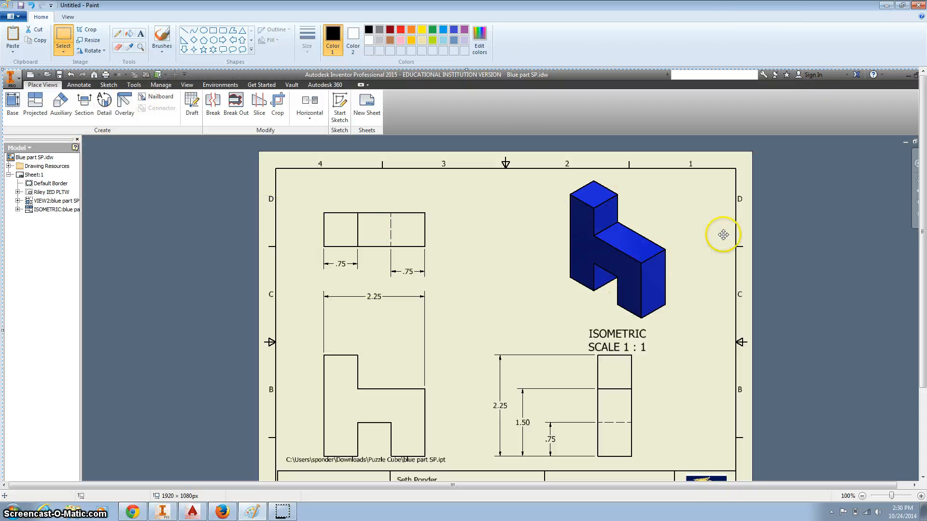
# Crop the pasted capture to the edges of the blue part's drawing sheet, about 1020 × 787 px
pyautogui.moveTo(923, 157); pyautogui.dragTo(925, 211)
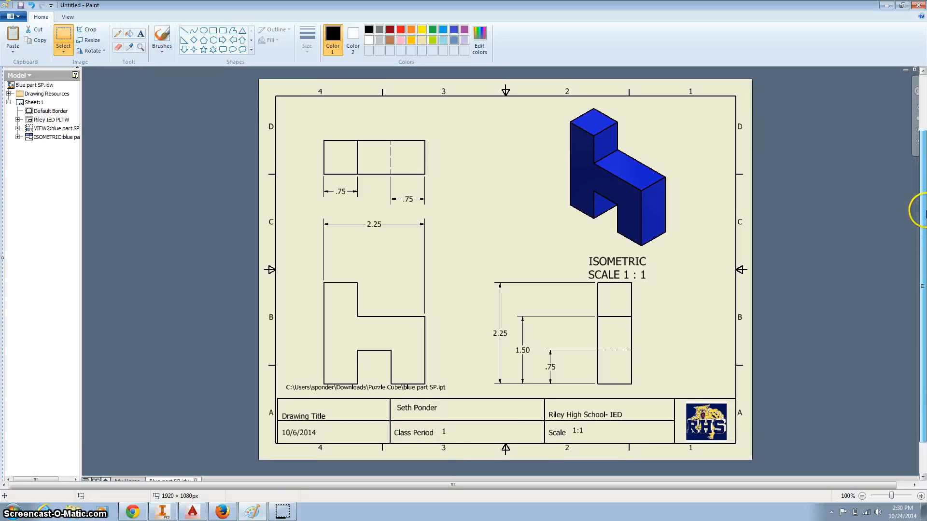
pyautogui.click(65, 34)
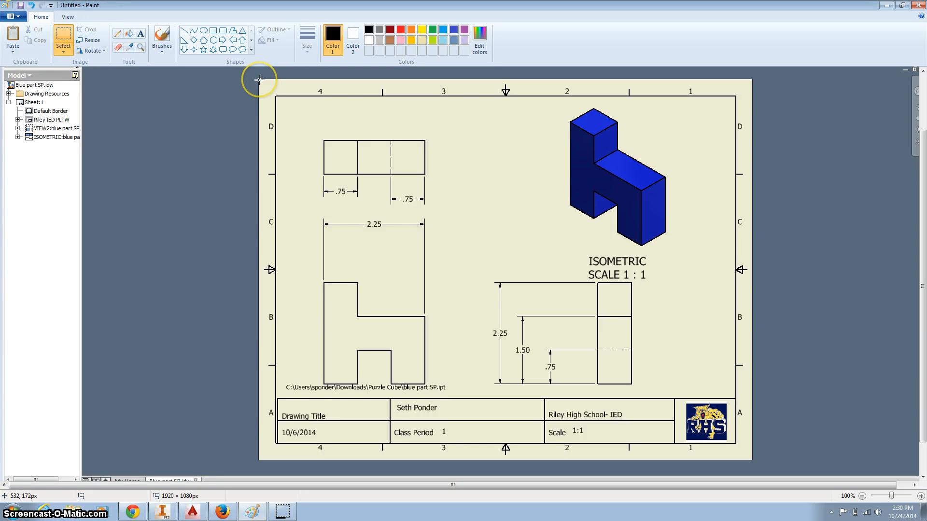
pyautogui.moveTo(259, 79); pyautogui.dragTo(752, 460)
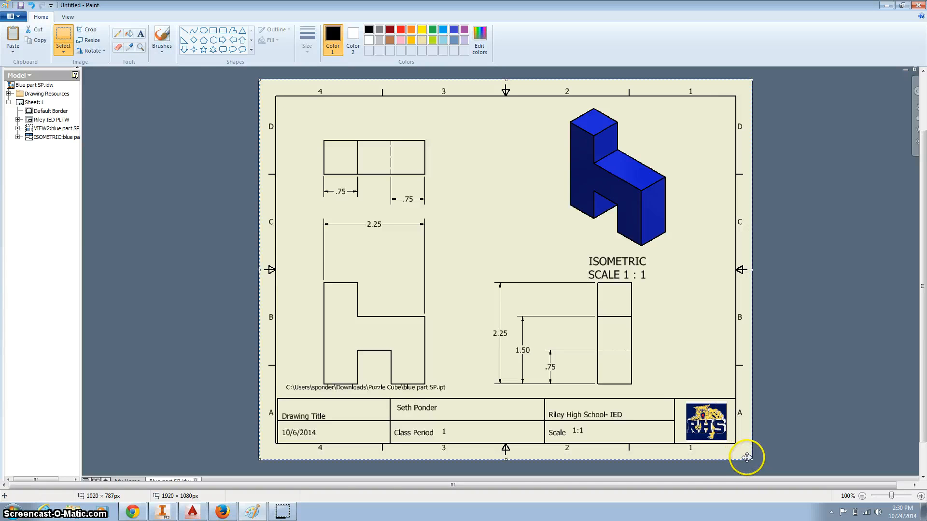
pyautogui.click(96, 35)
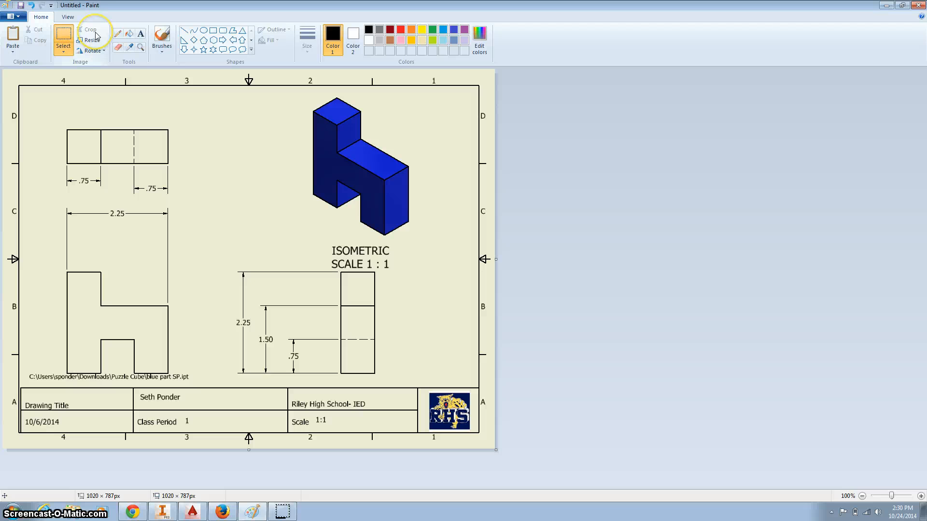
# Save the cropped drawing to the Desktop as a PNG file named blue part
pyautogui.click(13, 17)
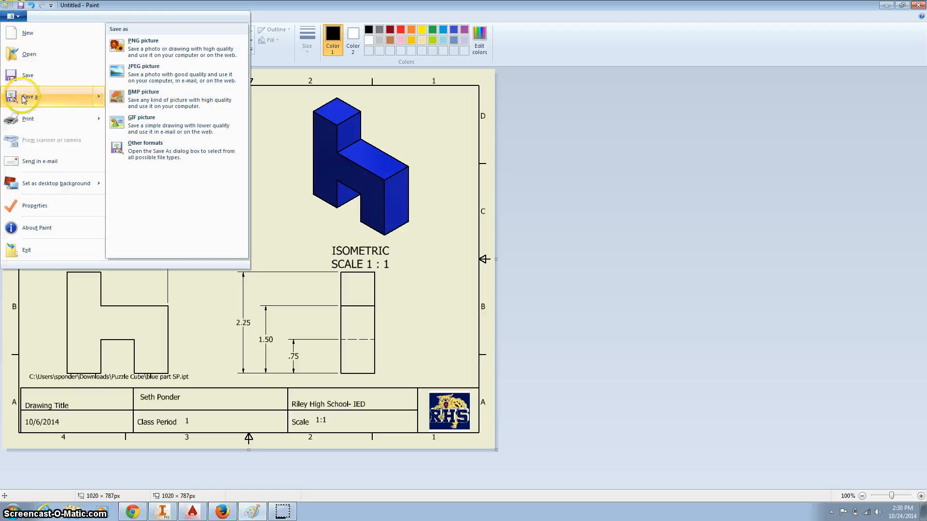
pyautogui.click(23, 99)
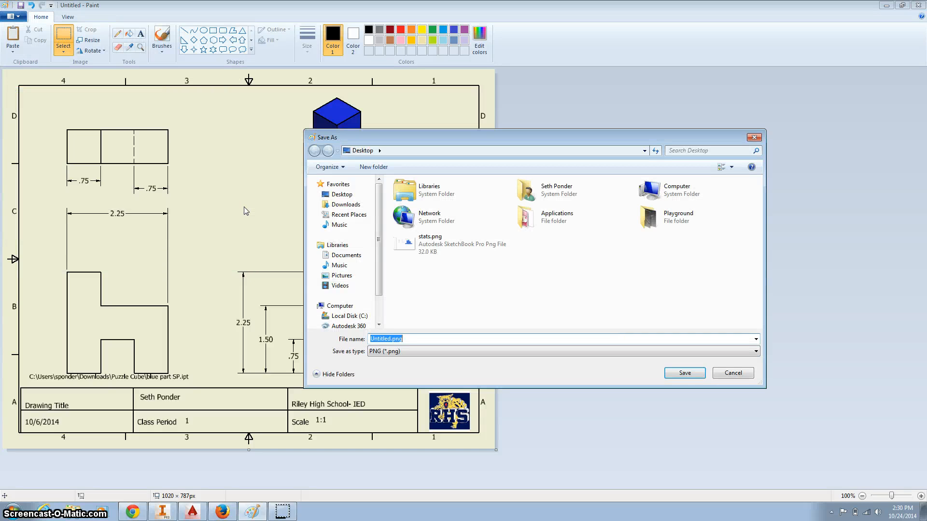
pyautogui.write('blue part')
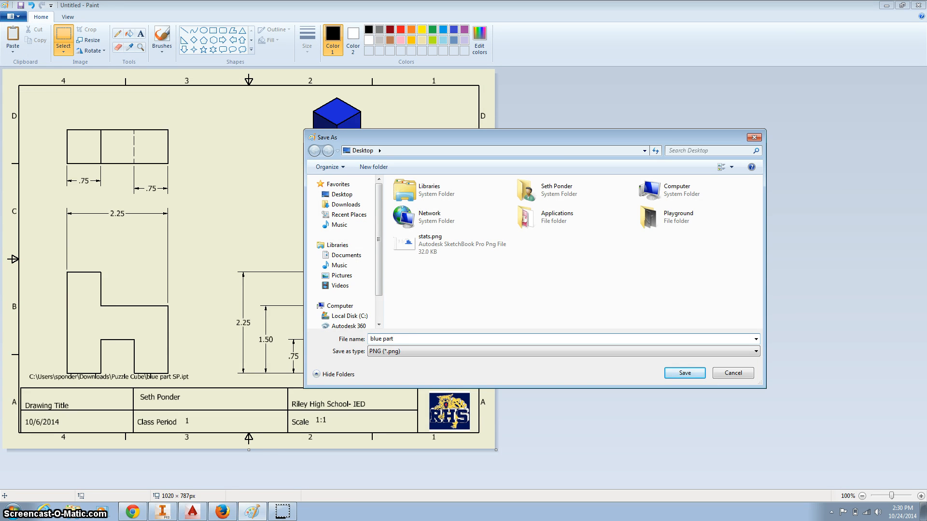
pyautogui.click(382, 353)
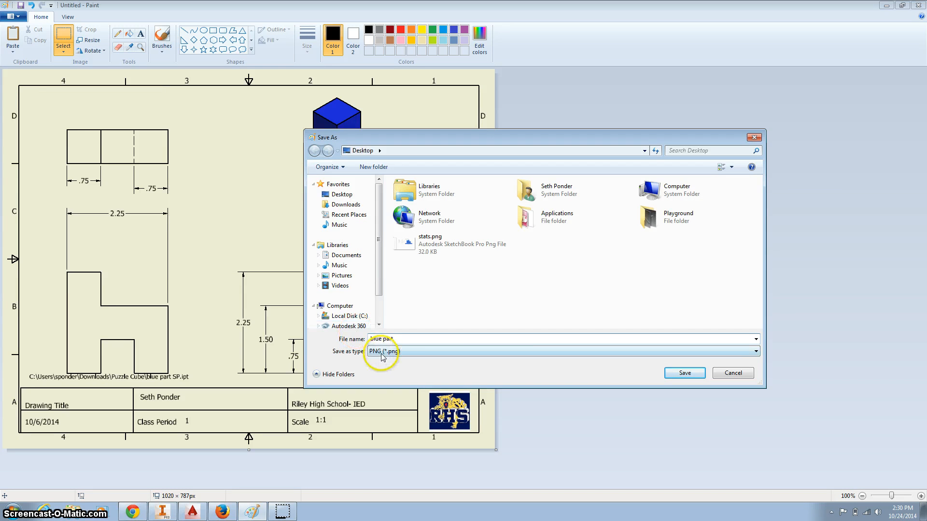
pyautogui.click(364, 151)
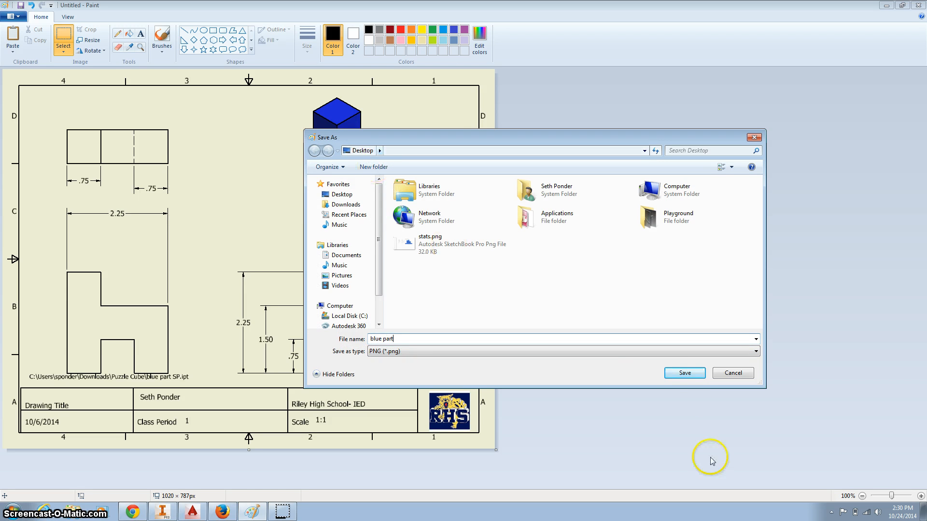
pyautogui.click(680, 377)
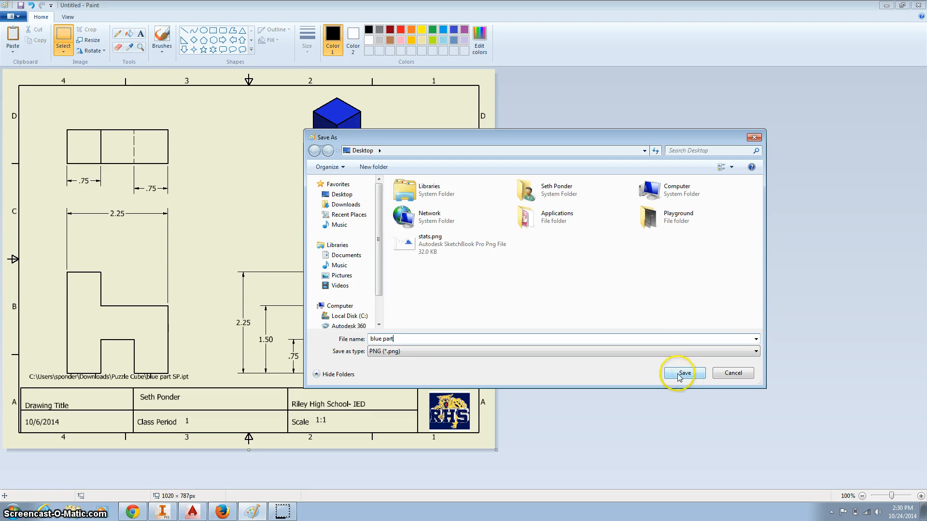
pyautogui.click(683, 375)
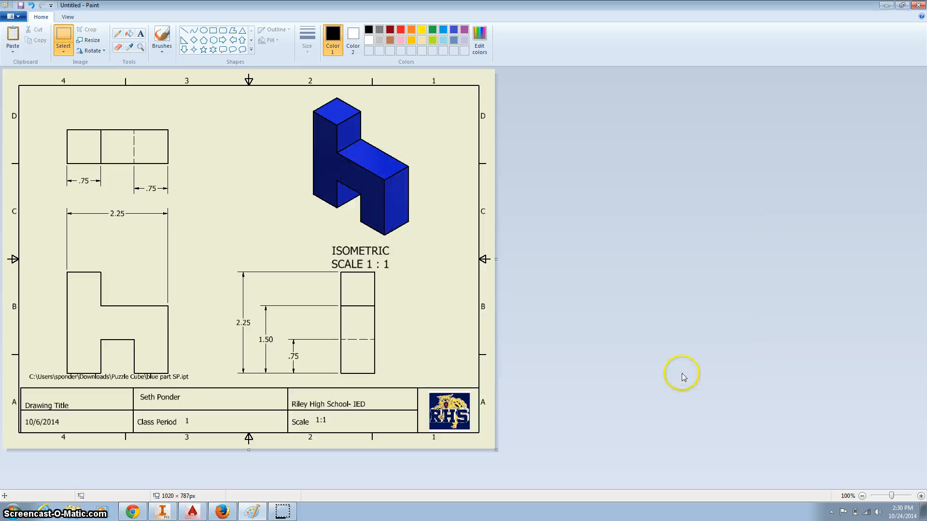
# Switch back to the Example of Partfolio presentation in Firefox and upload blue part.png from the Desktop onto slide 8, Puzzle Parts
pyautogui.click(222, 512)
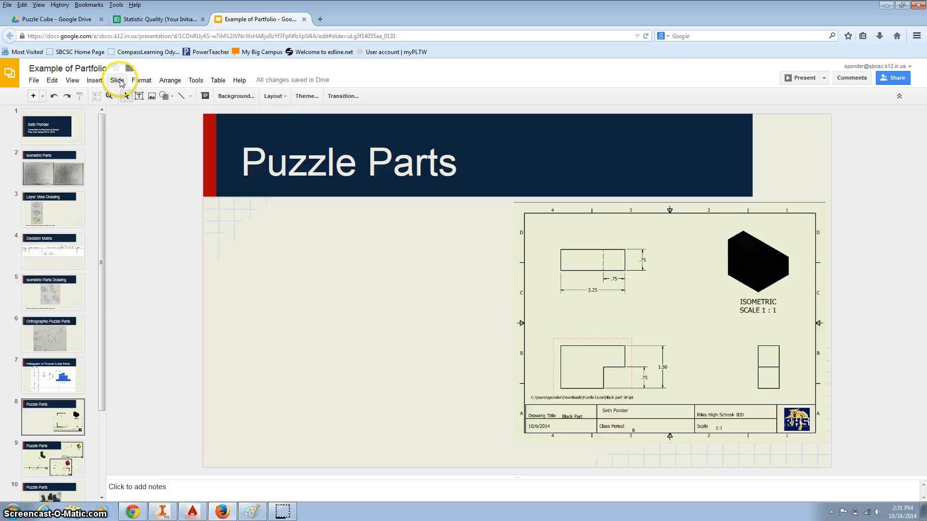
pyautogui.click(96, 81)
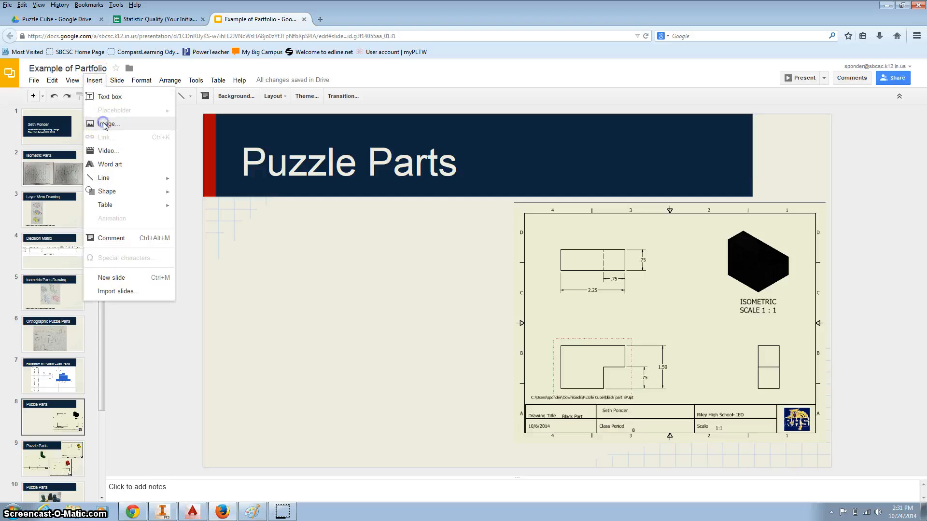
pyautogui.click(108, 122)
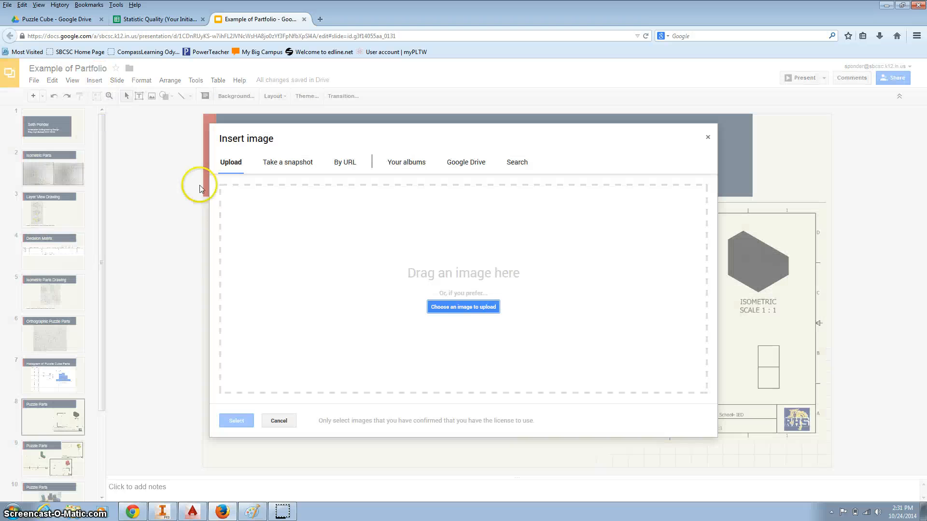
pyautogui.click(440, 309)
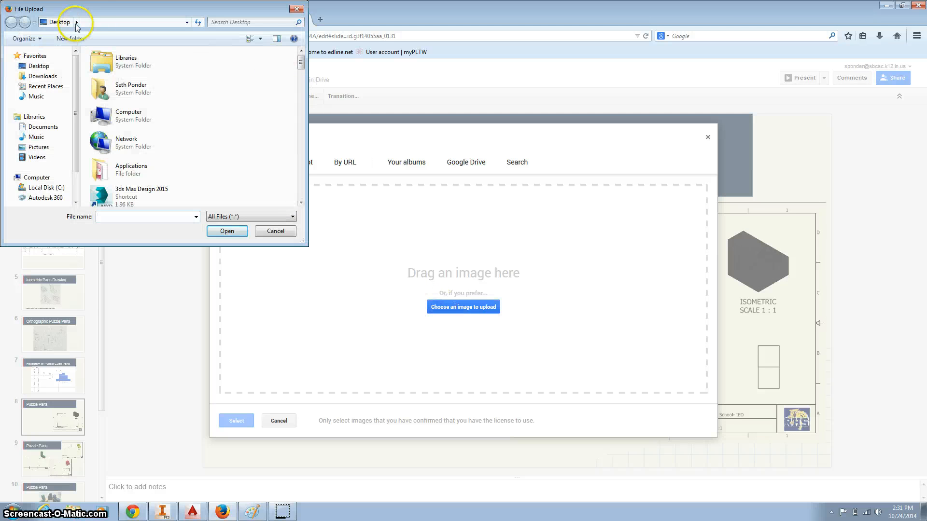
pyautogui.moveTo(300, 65); pyautogui.dragTo(300, 200)
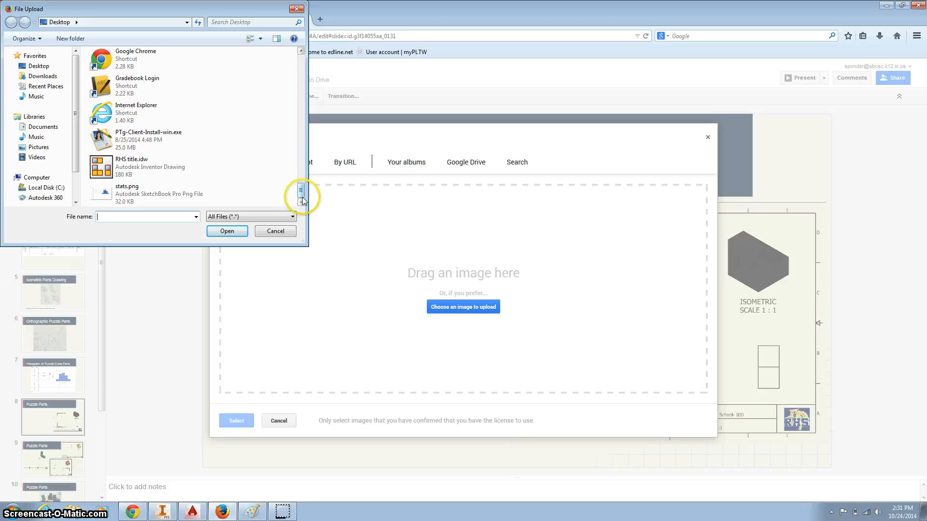
pyautogui.click(300, 50)
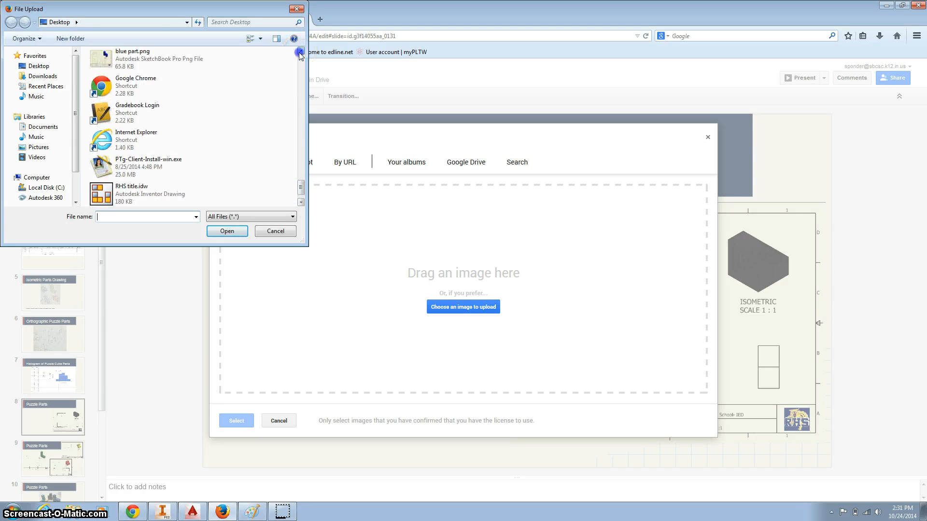
pyautogui.click(299, 50)
pyautogui.click(157, 106)
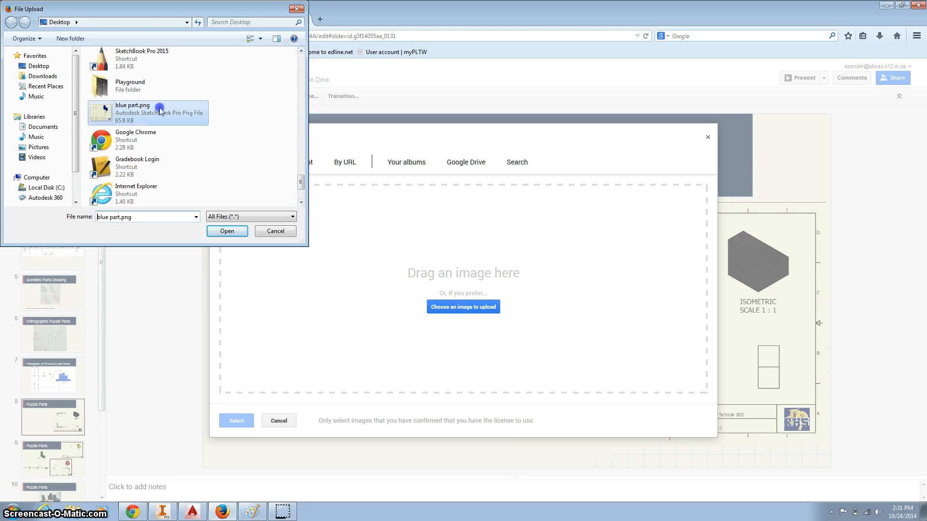
pyautogui.click(227, 231)
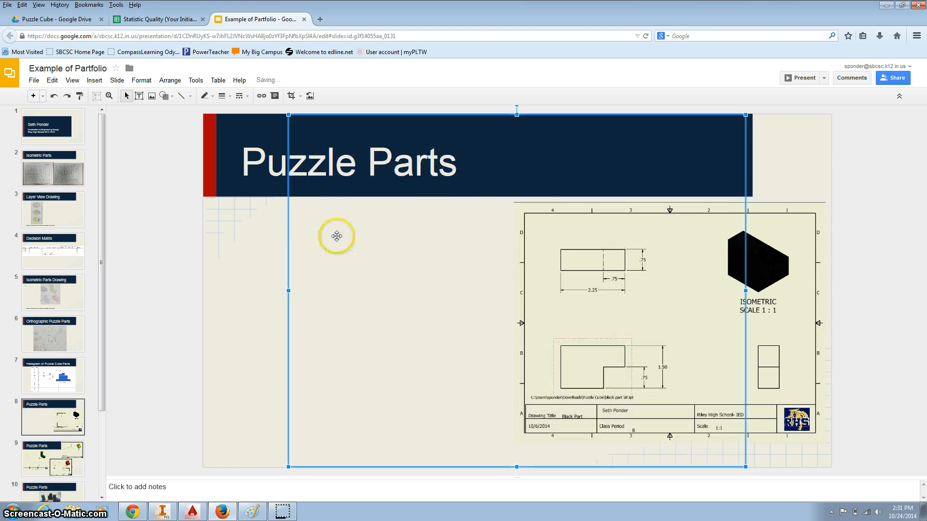
# Scale down the blue part drawing and place it below the slide title, to the left of the black part drawing
pyautogui.moveTo(744, 115); pyautogui.dragTo(564, 219)
pyautogui.moveTo(535, 266)
pyautogui.mouseDown()
pyautogui.moveTo(480, 246)
pyautogui.moveTo(448, 248)
pyautogui.mouseUp()
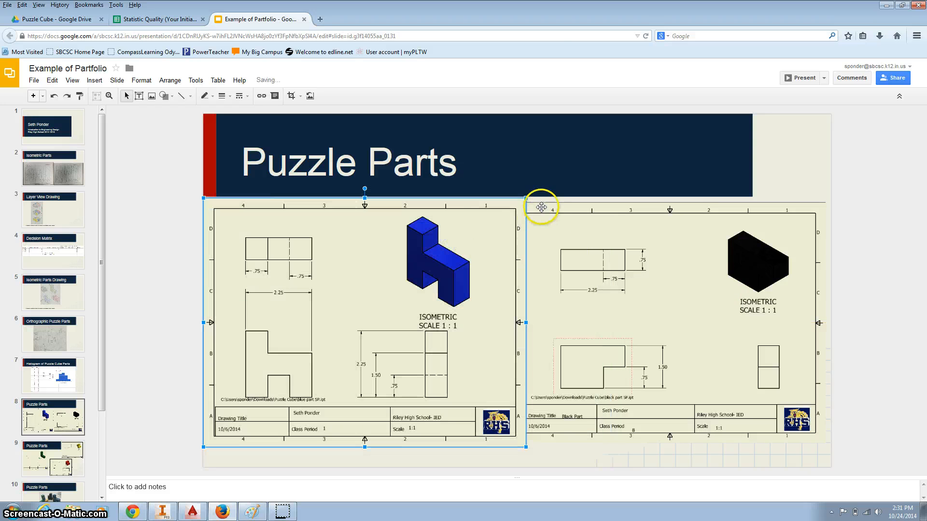
pyautogui.moveTo(512, 205); pyautogui.dragTo(500, 221)
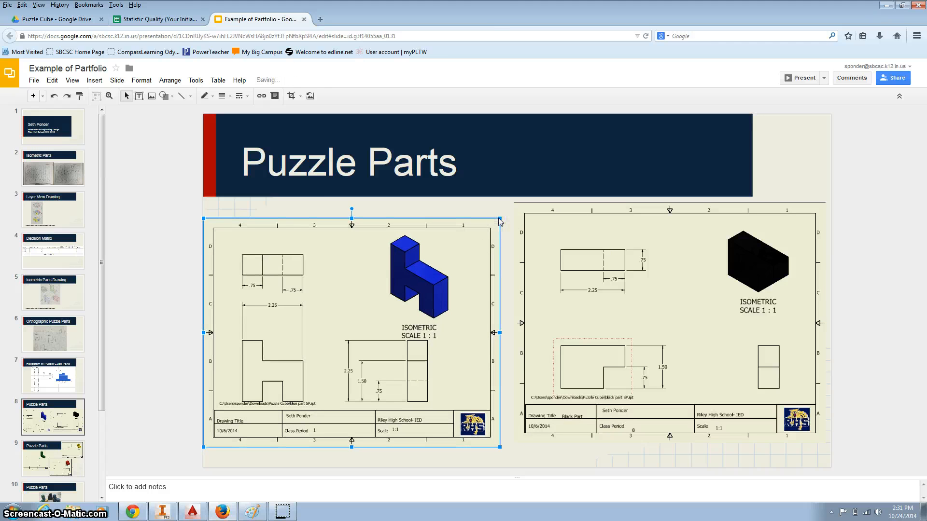
pyautogui.click(185, 214)
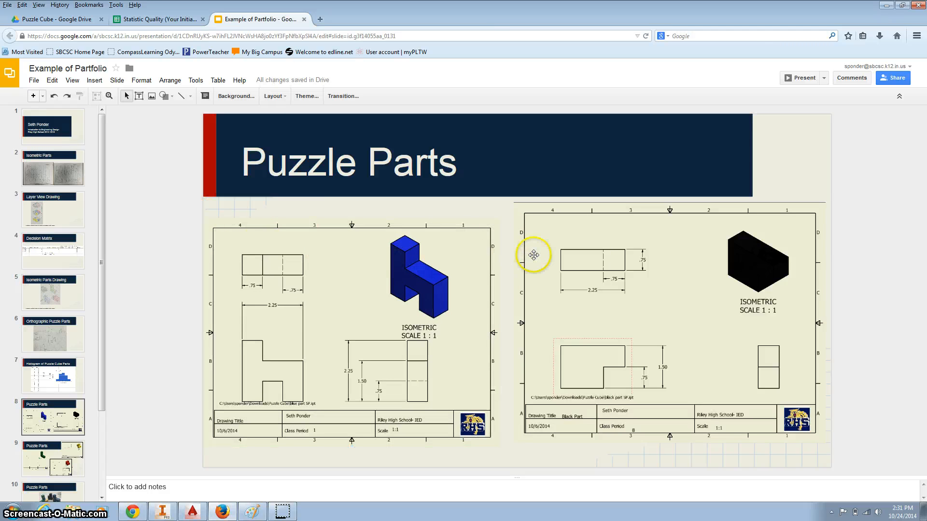